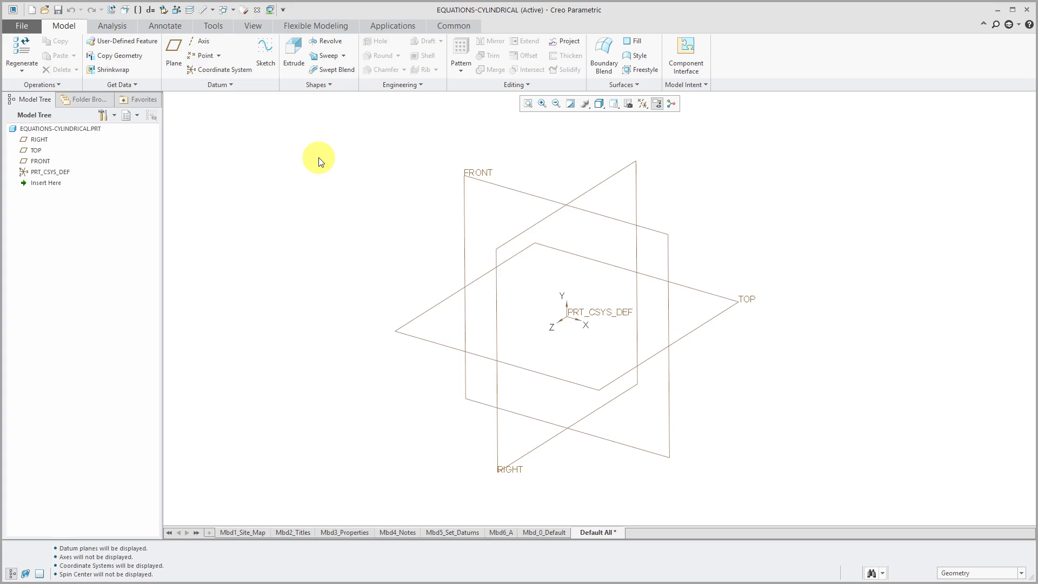
Start a datum curve from equation using cylindrical coordinates, referenced to the PRT_CSYS_DEF coordinate system.
click(215, 85)
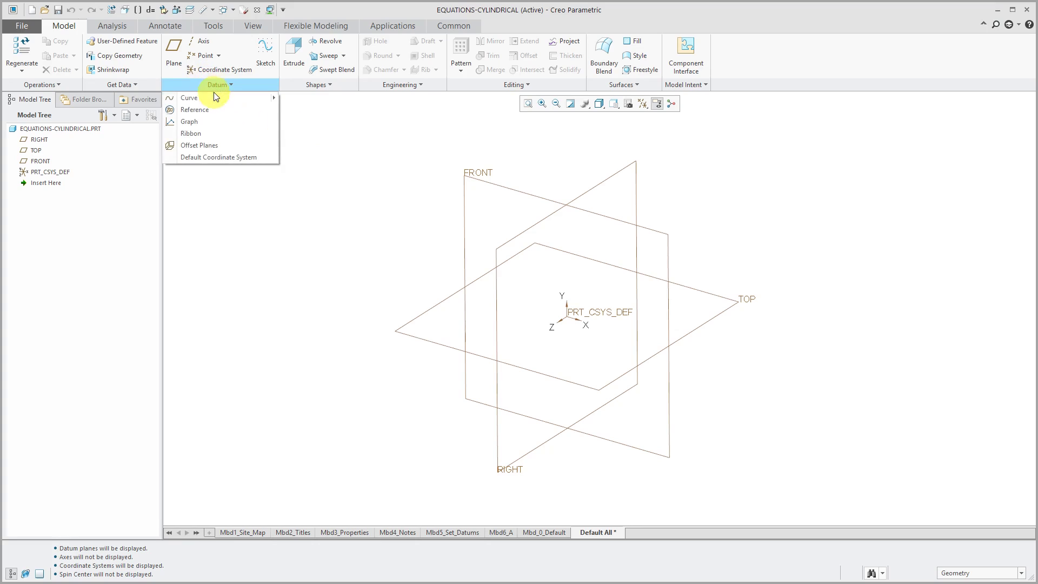
mouse_move(213, 98)
click(333, 109)
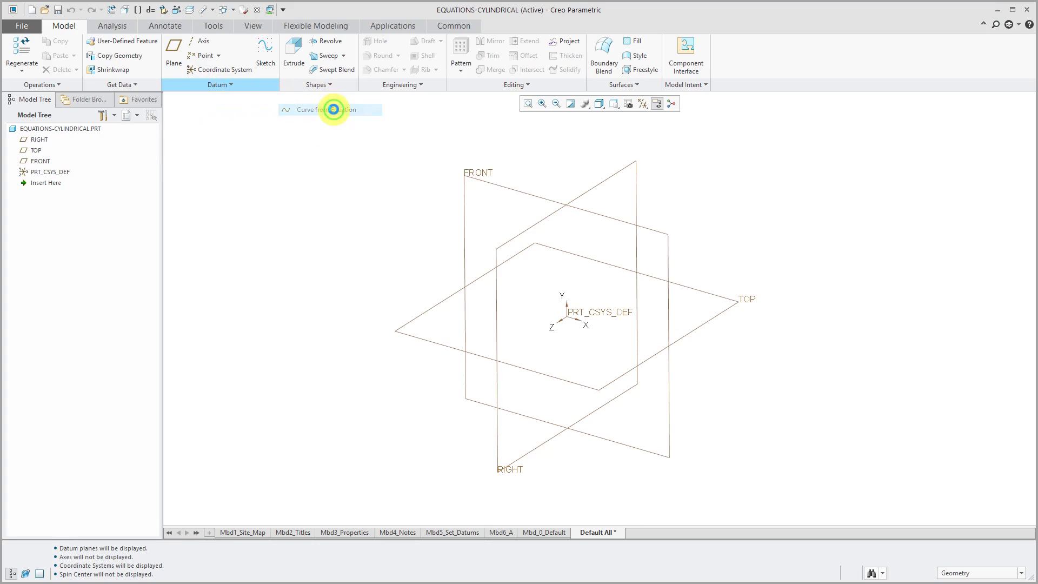
click(69, 57)
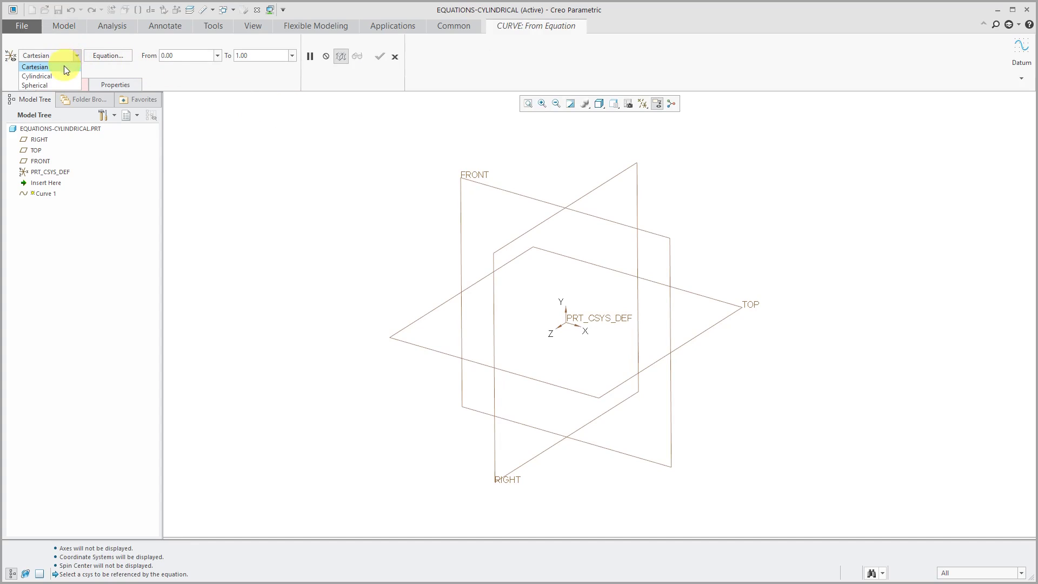
click(60, 74)
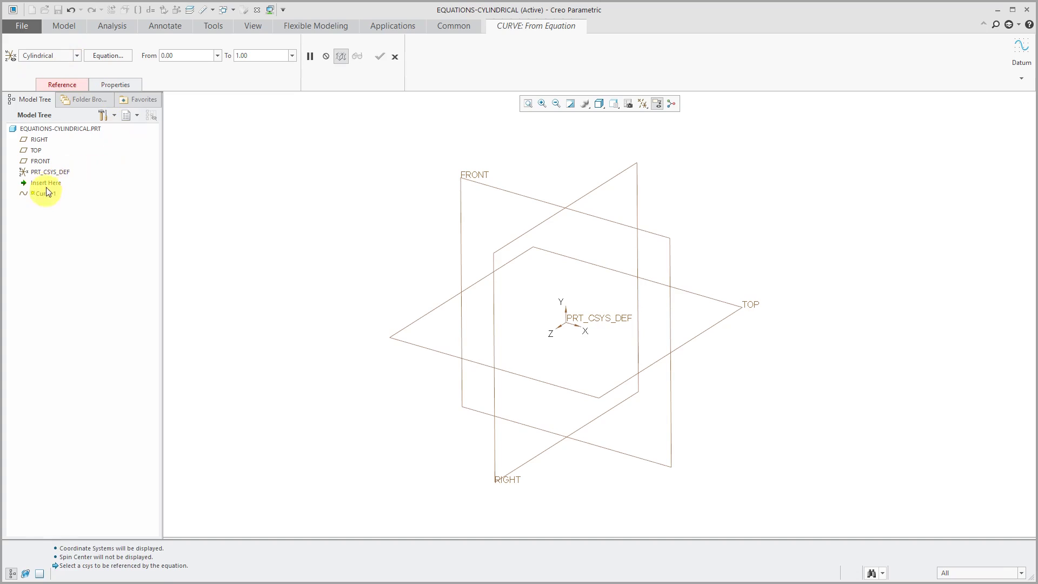
click(51, 173)
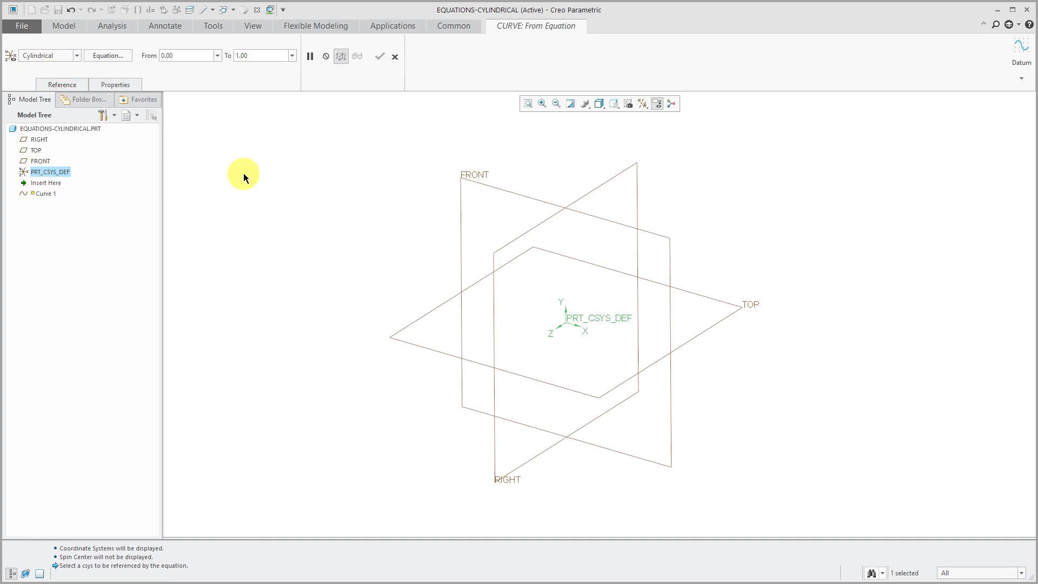
Define the curve as a circle with the equations r = 10, theta = t * 360 and z = 0.
click(112, 56)
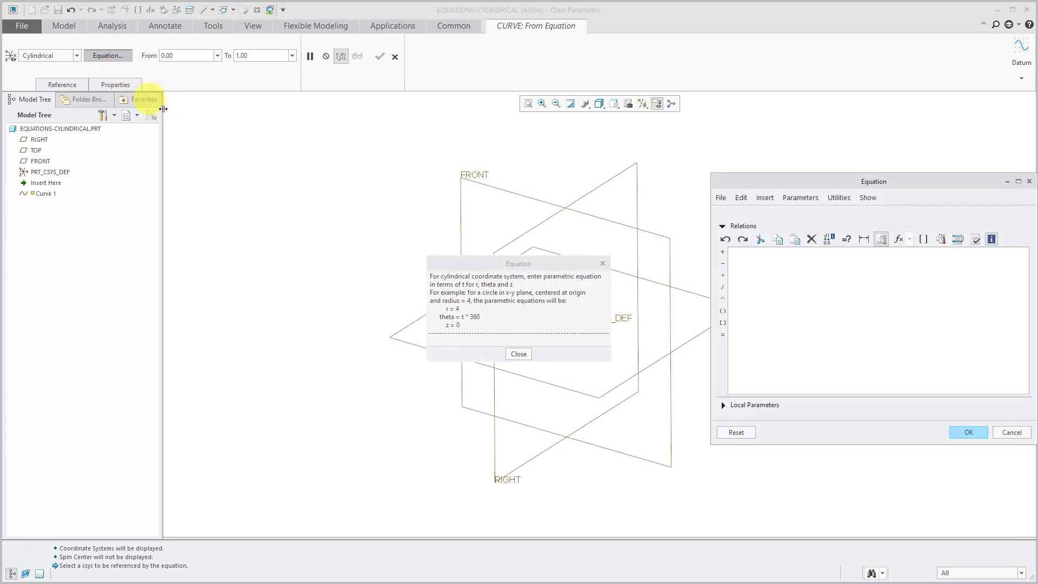
click(506, 277)
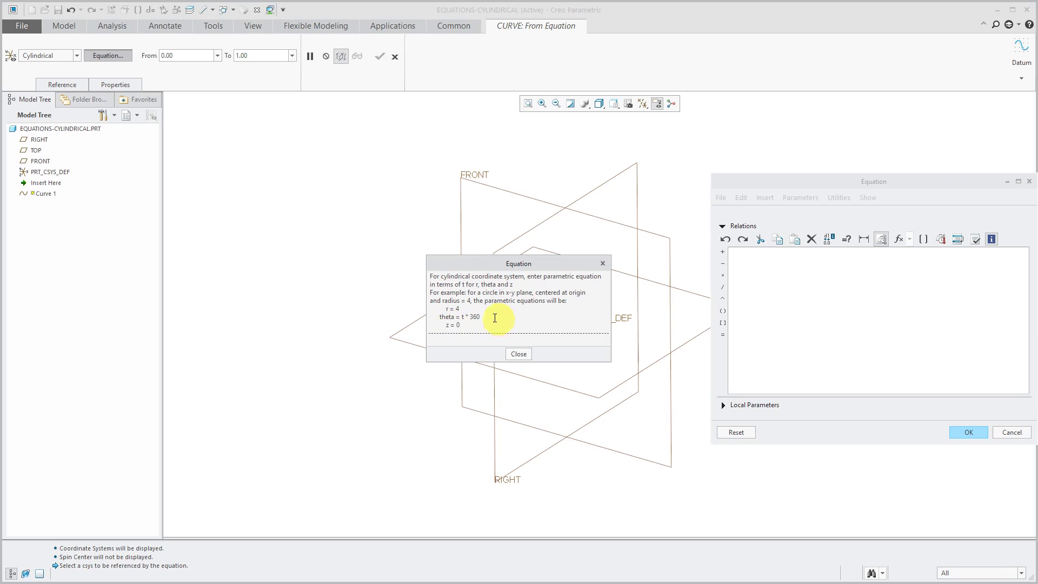
click(779, 308)
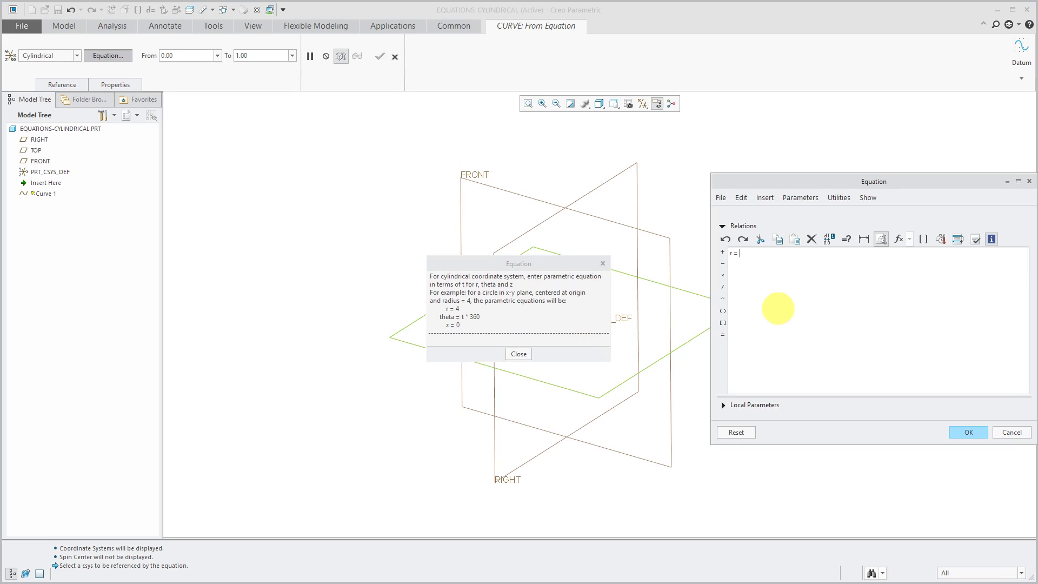
text(r = 10 )
text(theta)
text( = )
text(t * 360 )
text(z =)
click(972, 432)
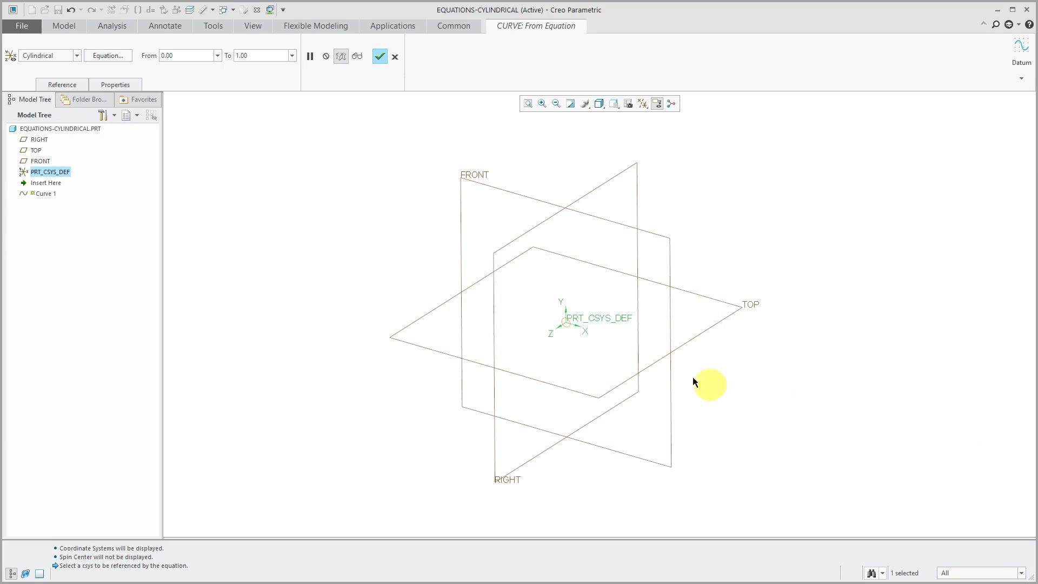
scroll(564, 320, down, 5)
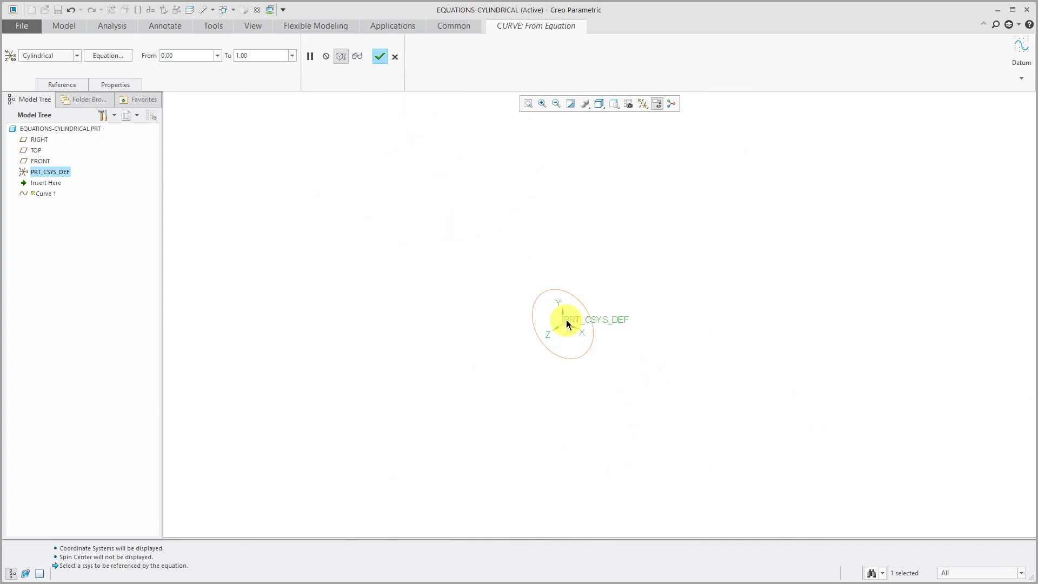
scroll(567, 333, down, 3)
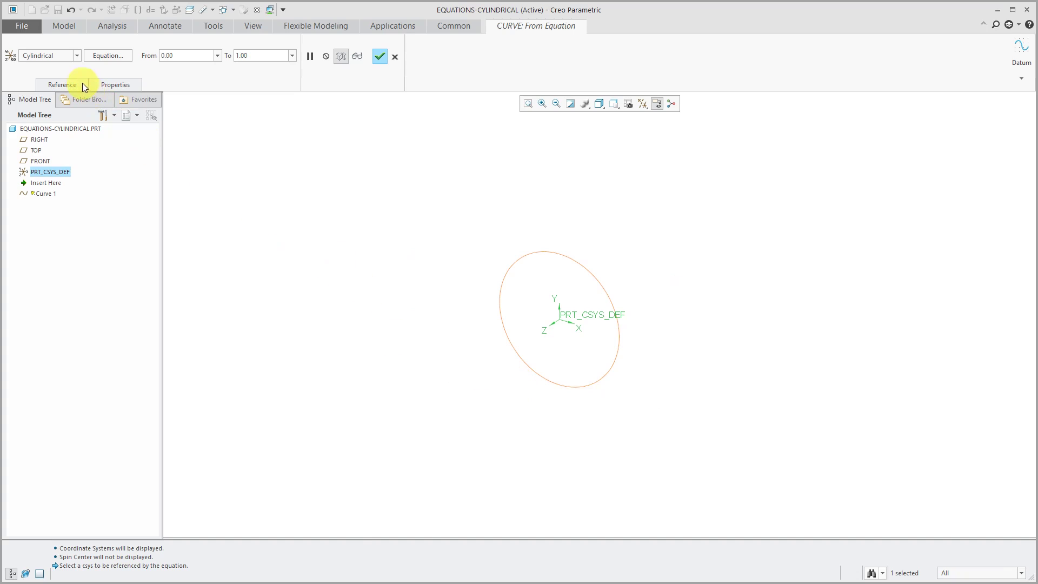
Turn the circle into a four-turn helix by changing the equations to theta = t * 360 * 4 and z = t.
click(100, 55)
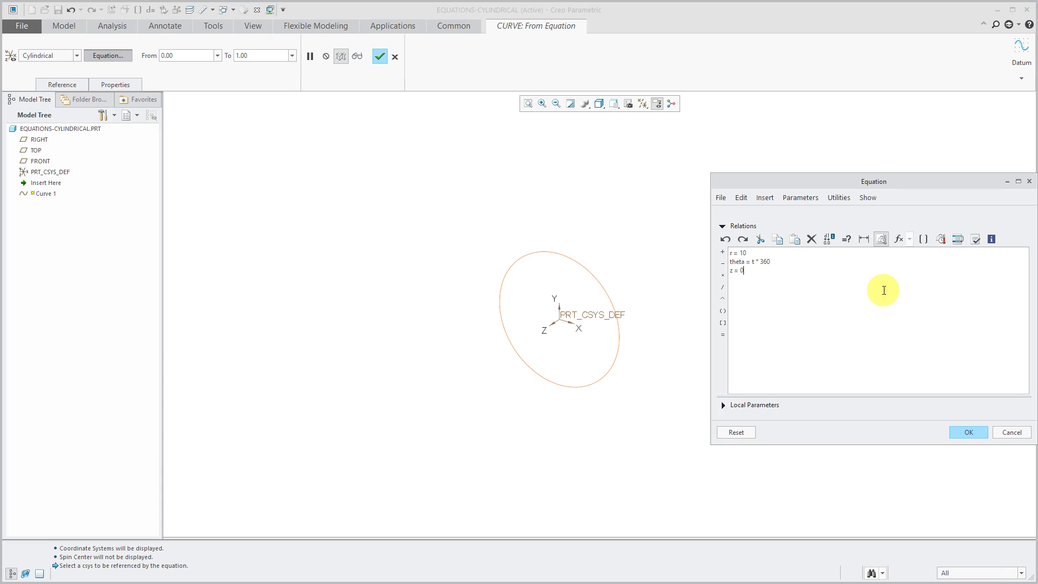
key(BackSpace)
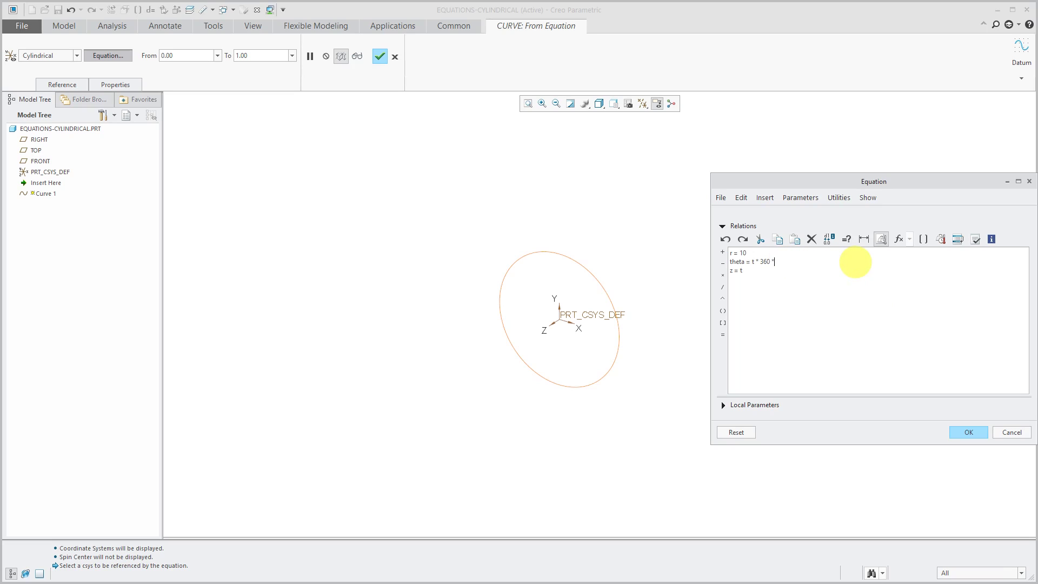
text(4)
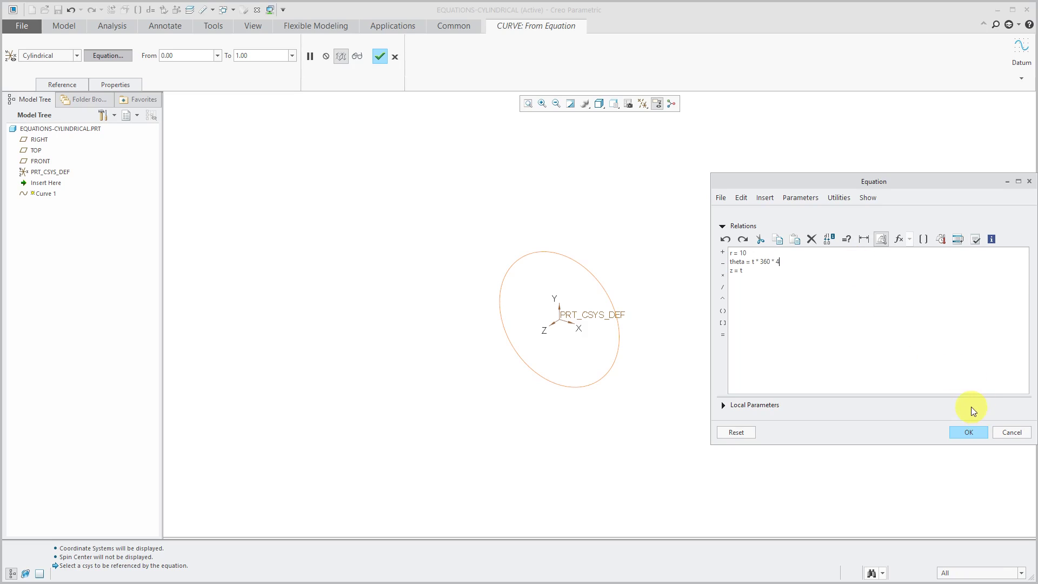
click(957, 435)
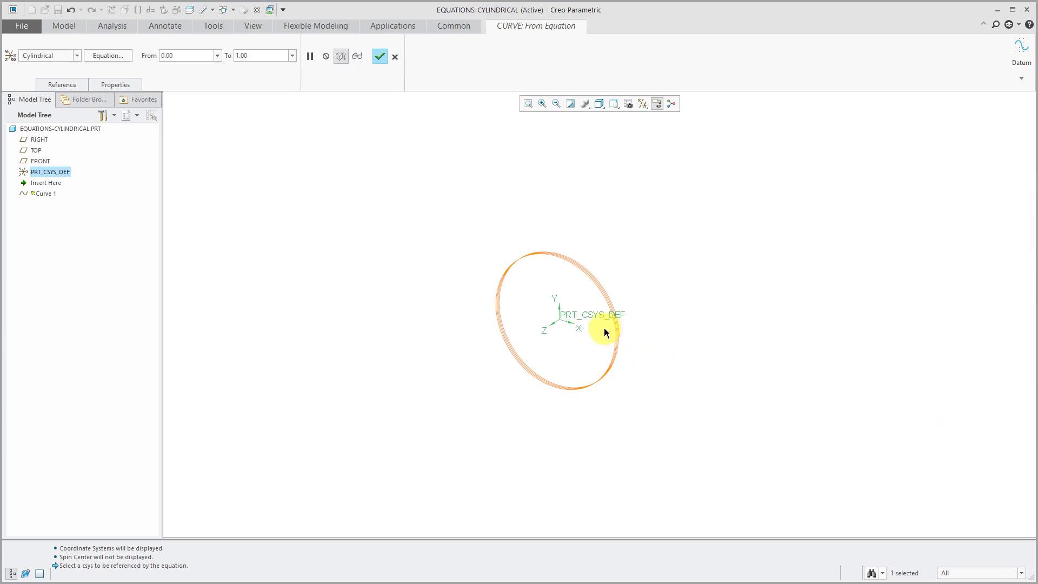
scroll(606, 346, up, 5)
scroll(641, 331, up, 2)
scroll(684, 359, down, 2)
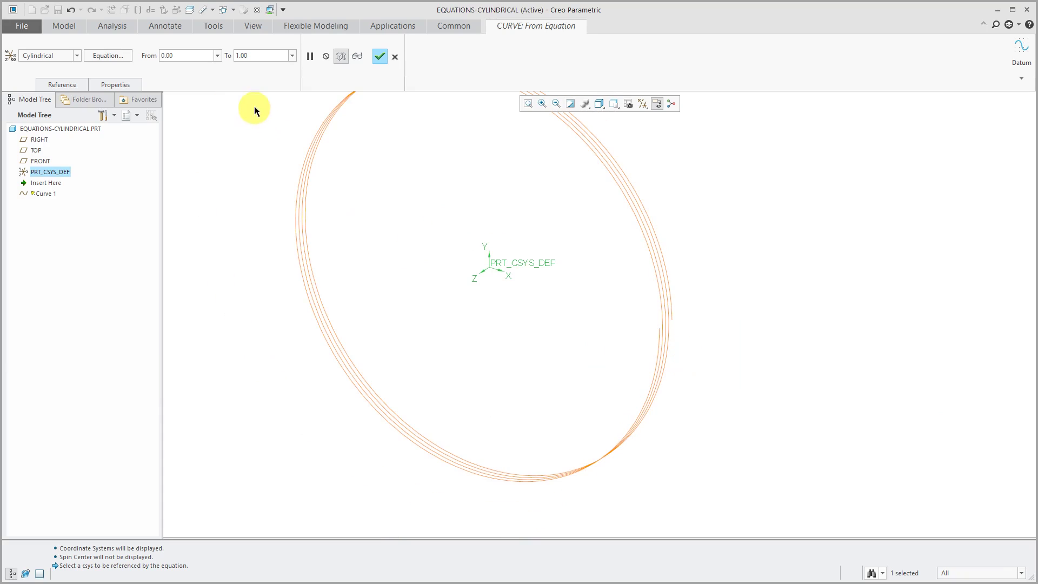
Increase the helix pitch by changing the z equation to z = t * 4.
click(107, 56)
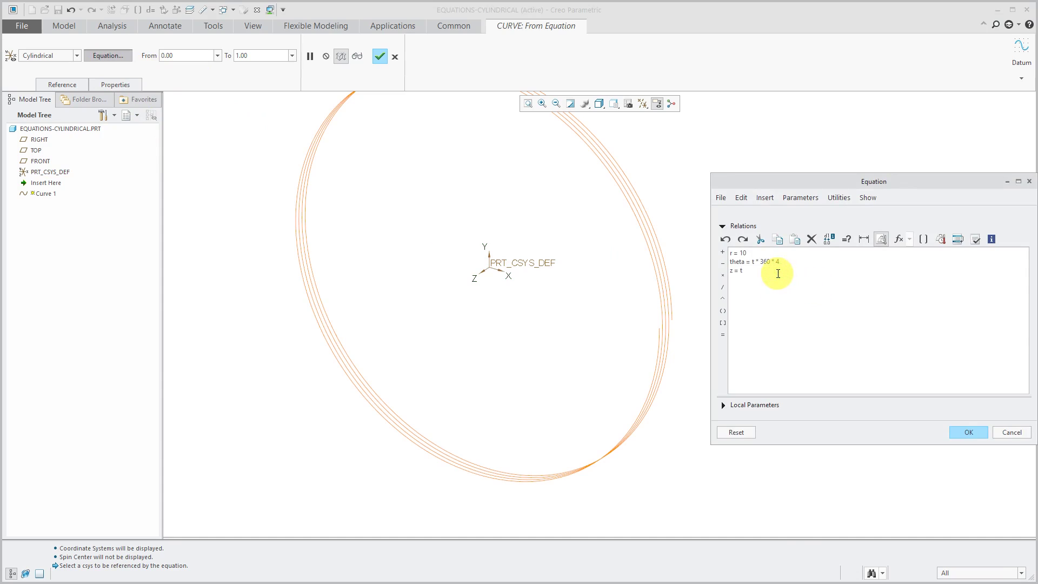
text(* 4)
click(962, 434)
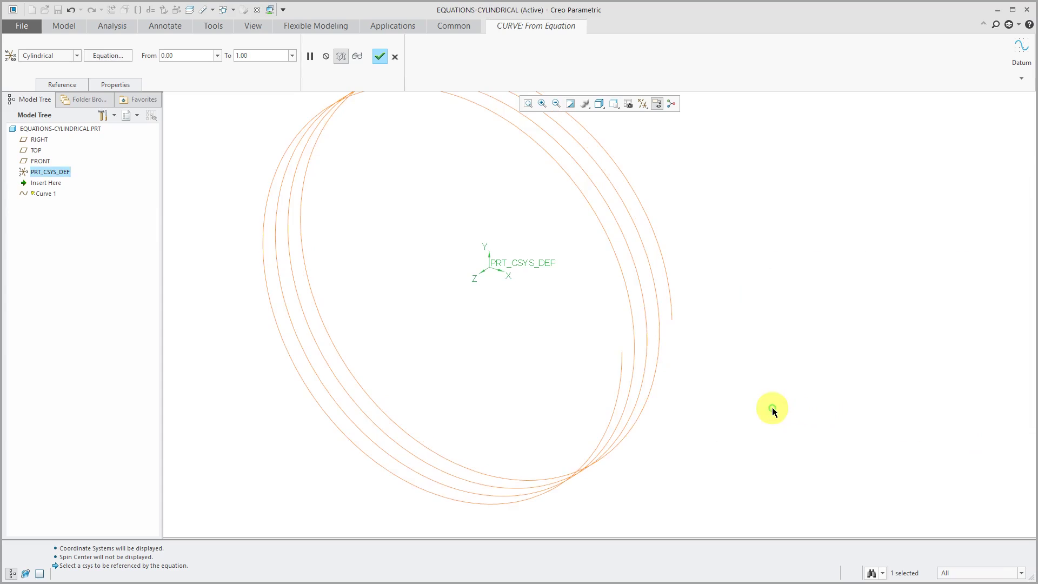
scroll(768, 403, down, 3)
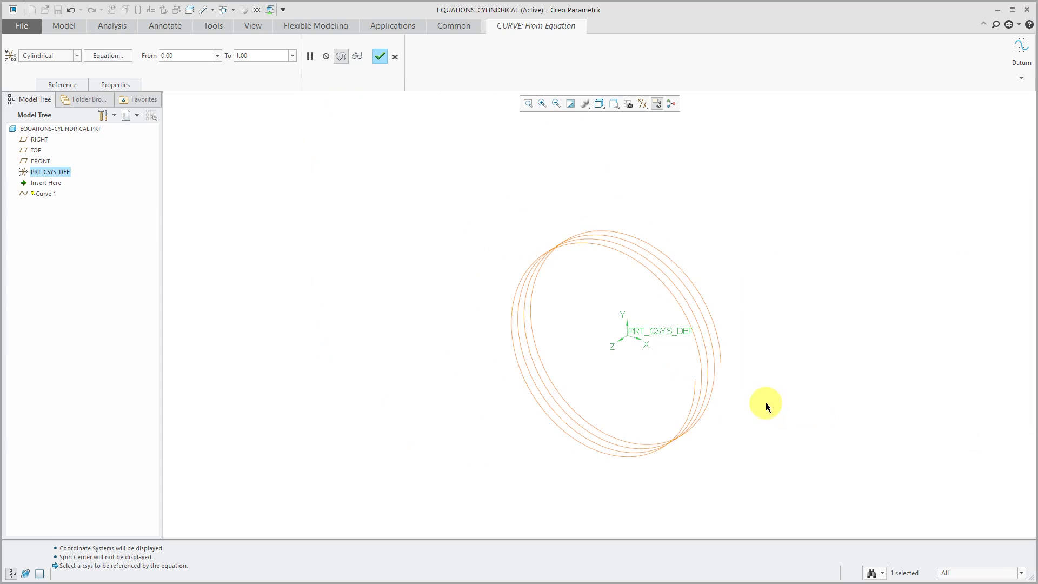
Complete the helical curve and hide it in the model.
click(382, 56)
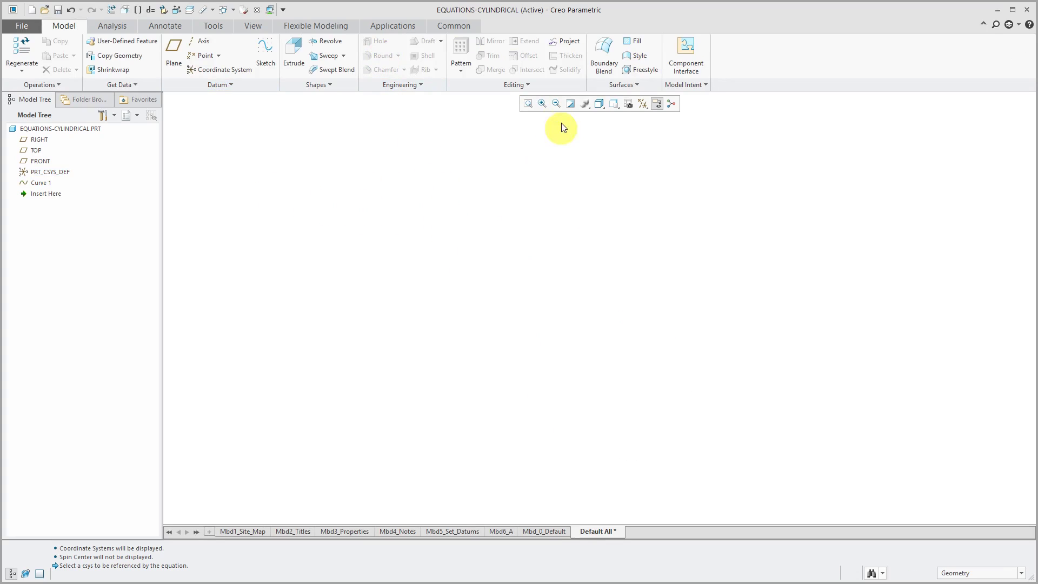
click(529, 104)
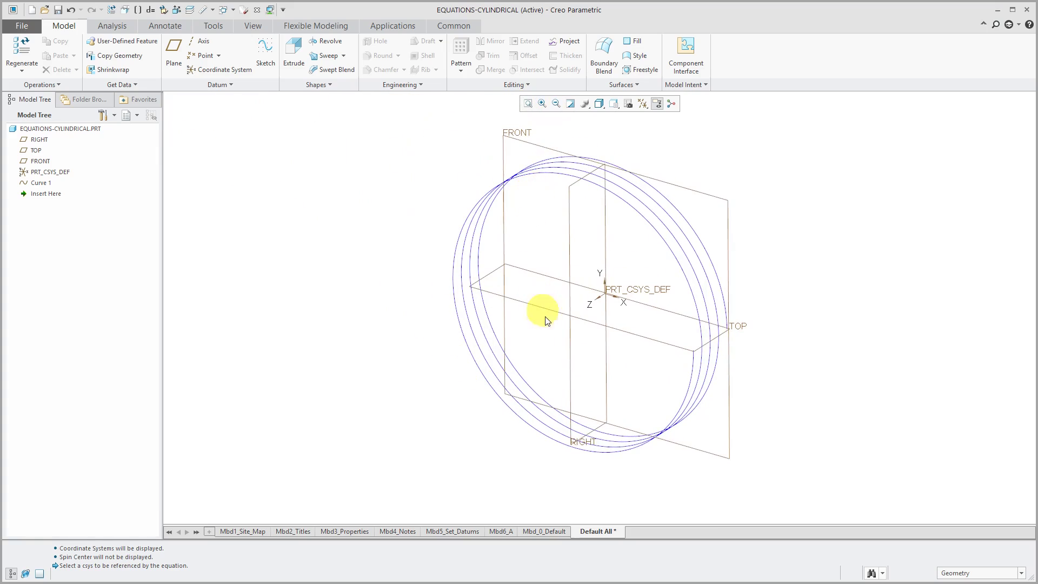
click(37, 183)
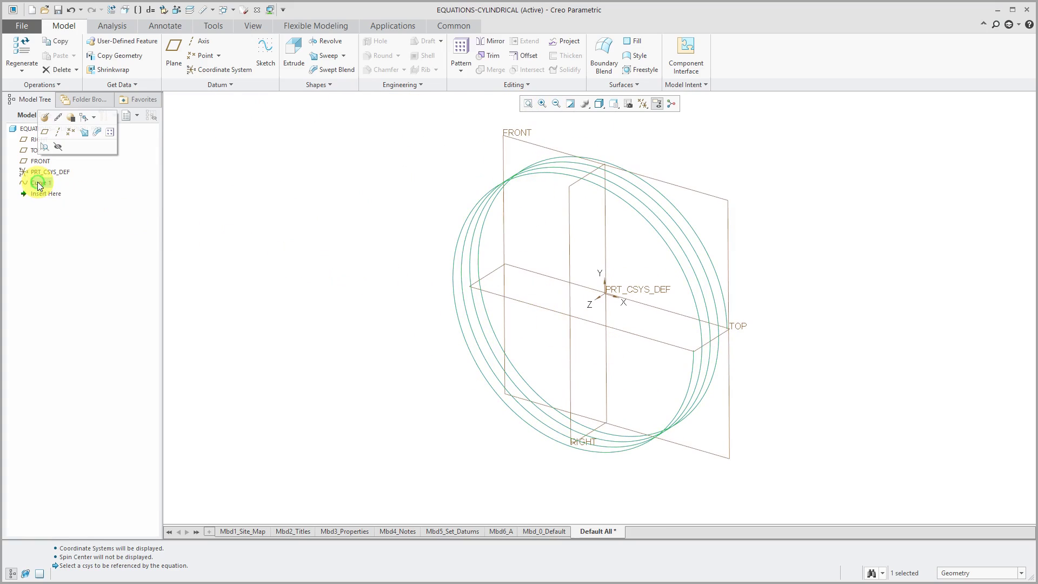
click(58, 148)
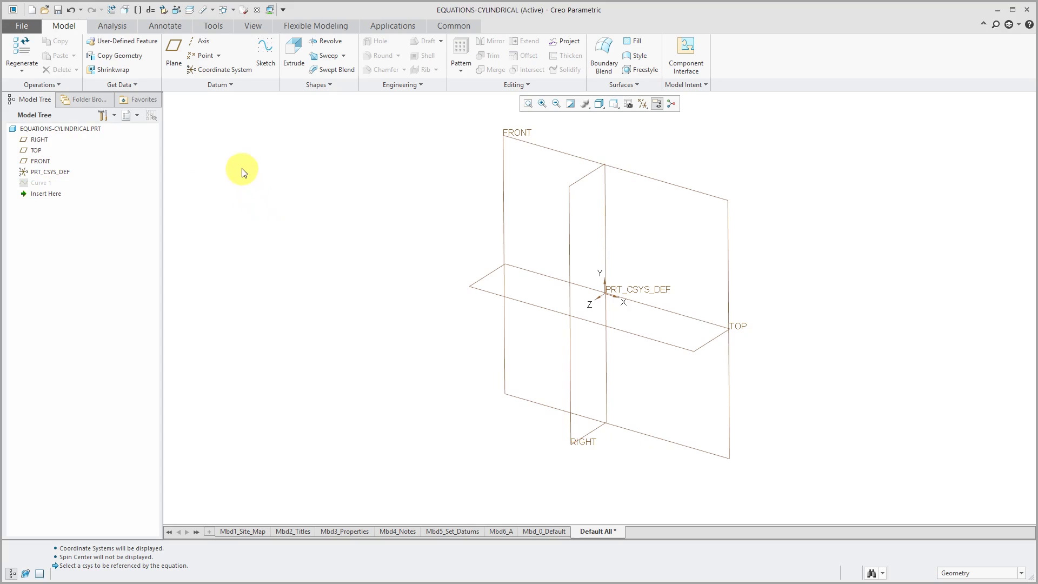
Start a second curve from equation with cylindrical coordinates, referenced to PRT_CSYS_DEF.
click(223, 86)
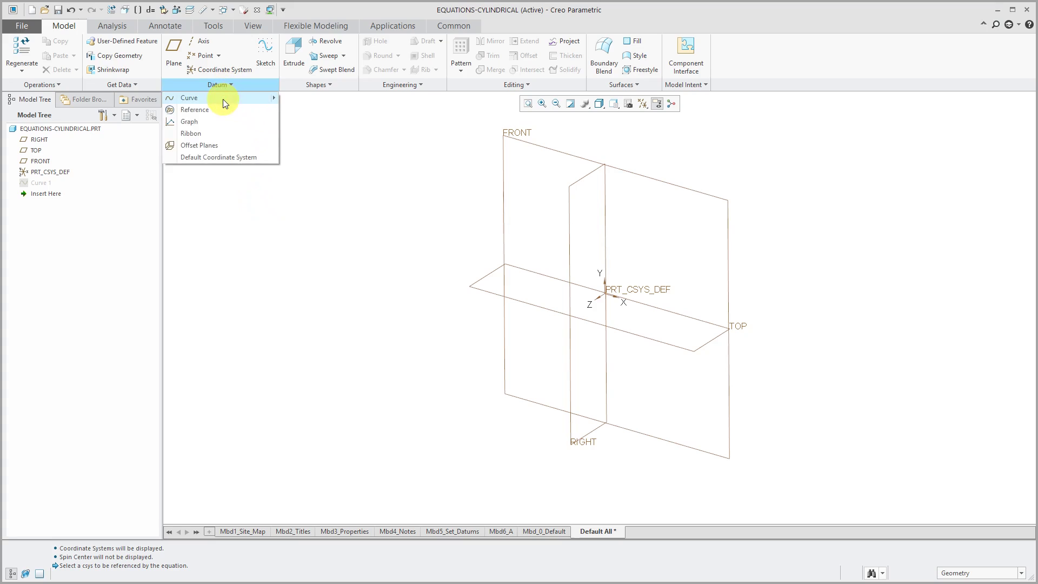
mouse_move(223, 99)
click(322, 111)
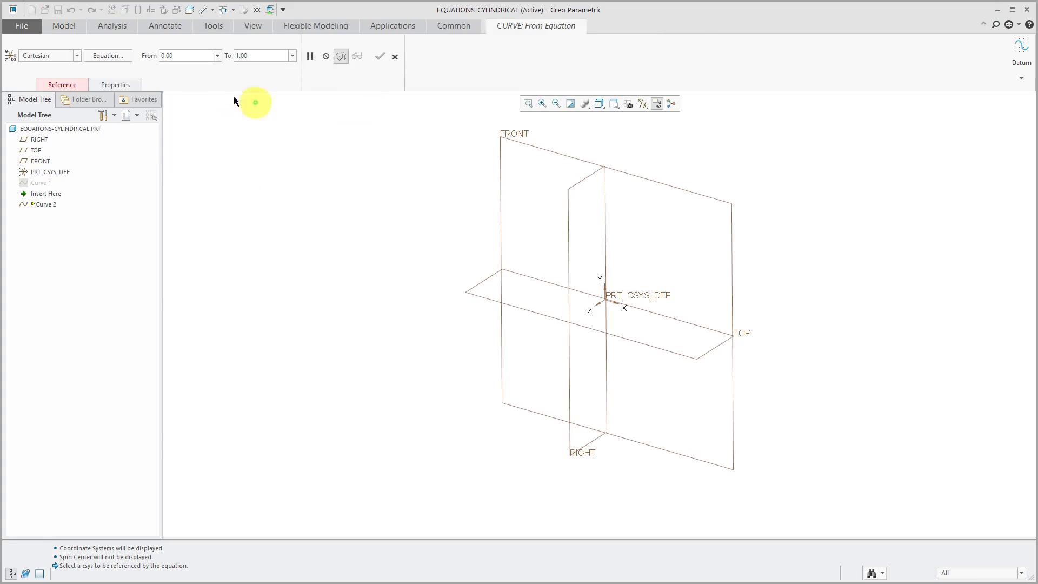
click(52, 76)
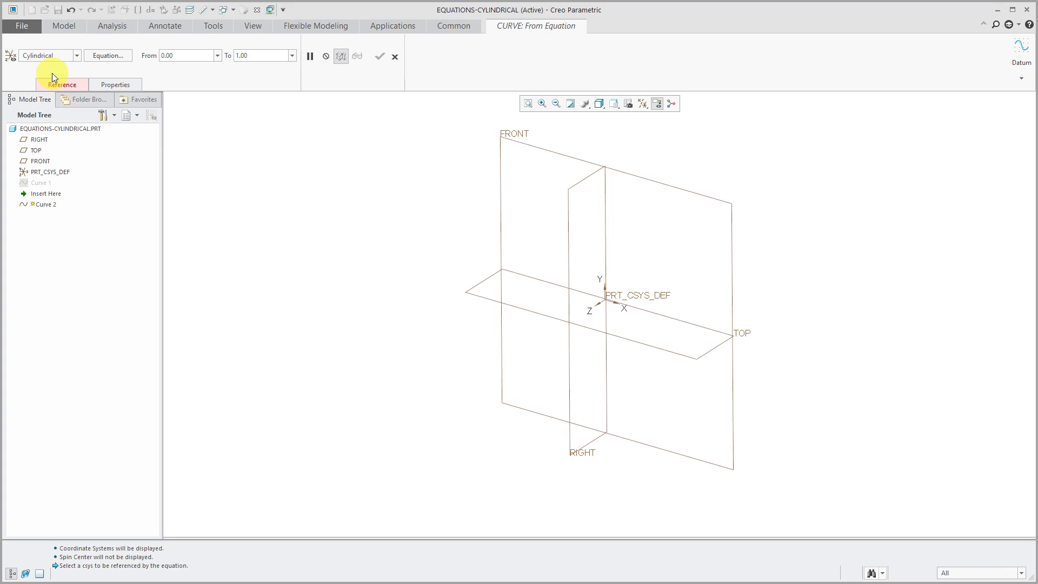
click(60, 170)
Define the second curve with the equations r = sin( 360 * t ) - 1, theta = t * 360 and z = 5.
click(104, 56)
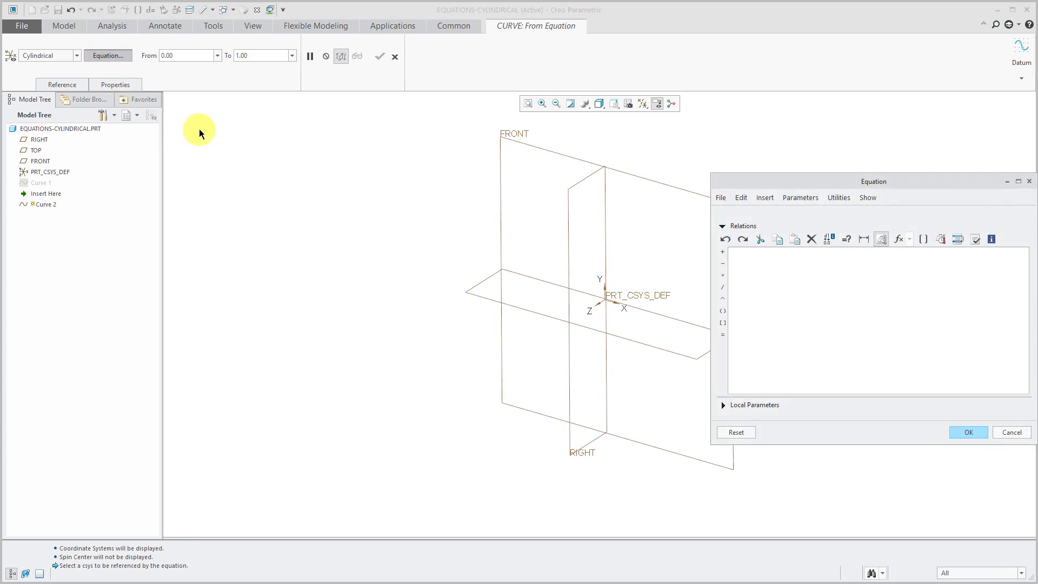
click(826, 287)
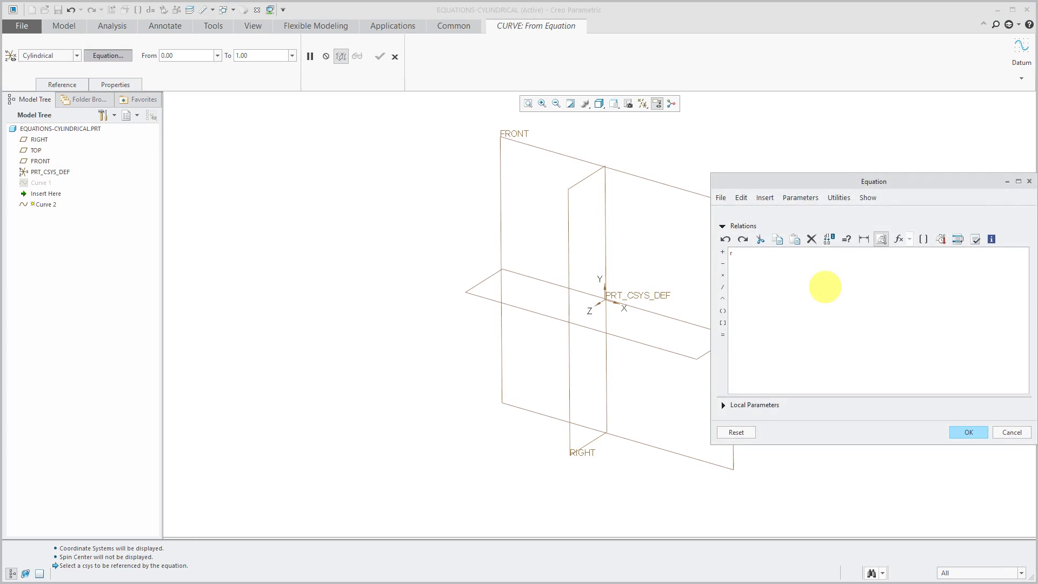
text(r = sin)
text(( 36)
text(0)
text( * t ) - 1 )
text(theta)
text( = t)
text( * 360)
text(z =)
text( 5)
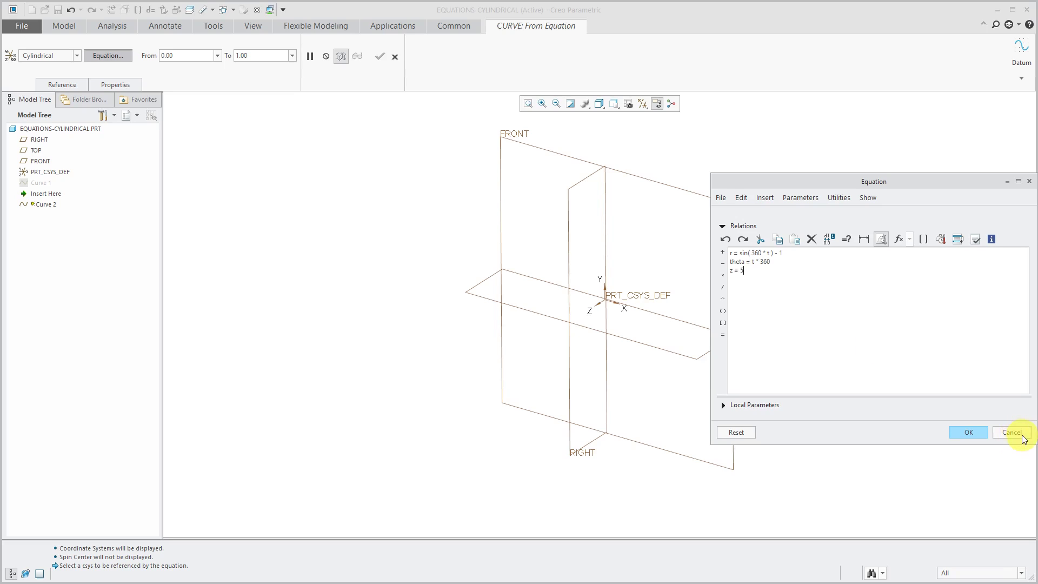
click(971, 432)
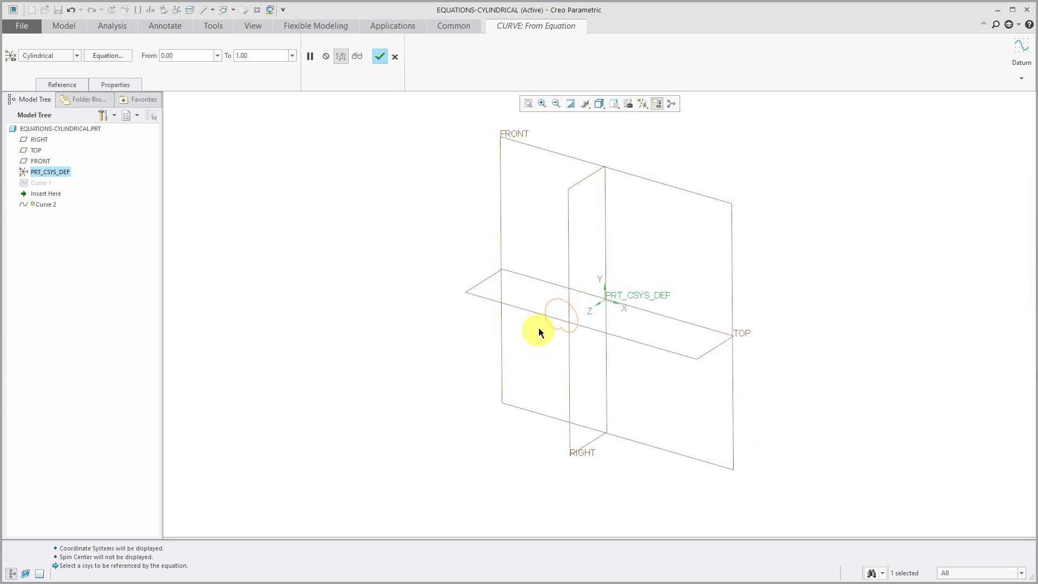
scroll(543, 323, up, 5)
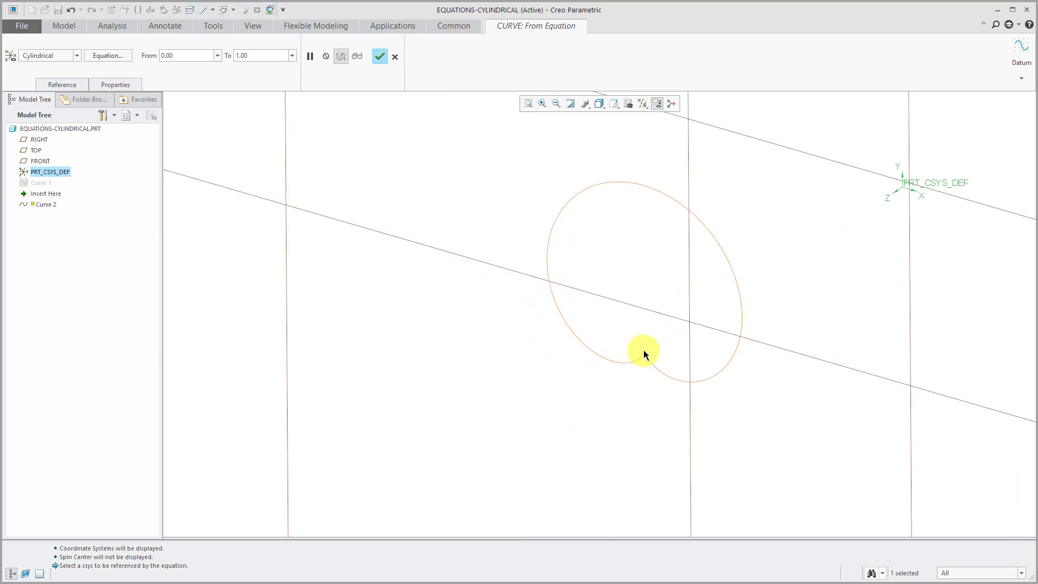
Scale up the heart-shaped curve by changing its radius equation to r = (sin( 360 * t ) - 1) * 5.
click(107, 57)
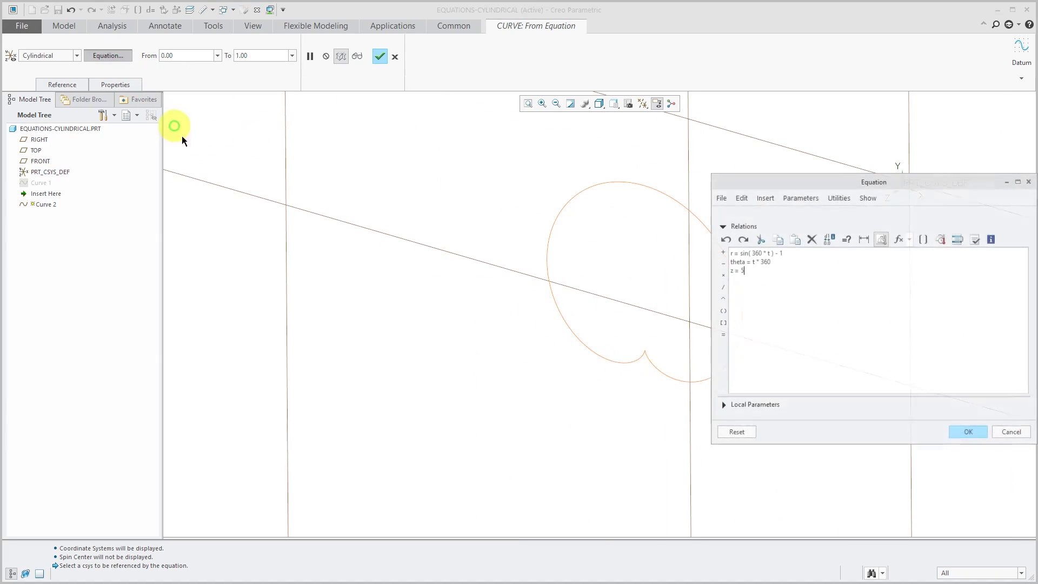
click(739, 253)
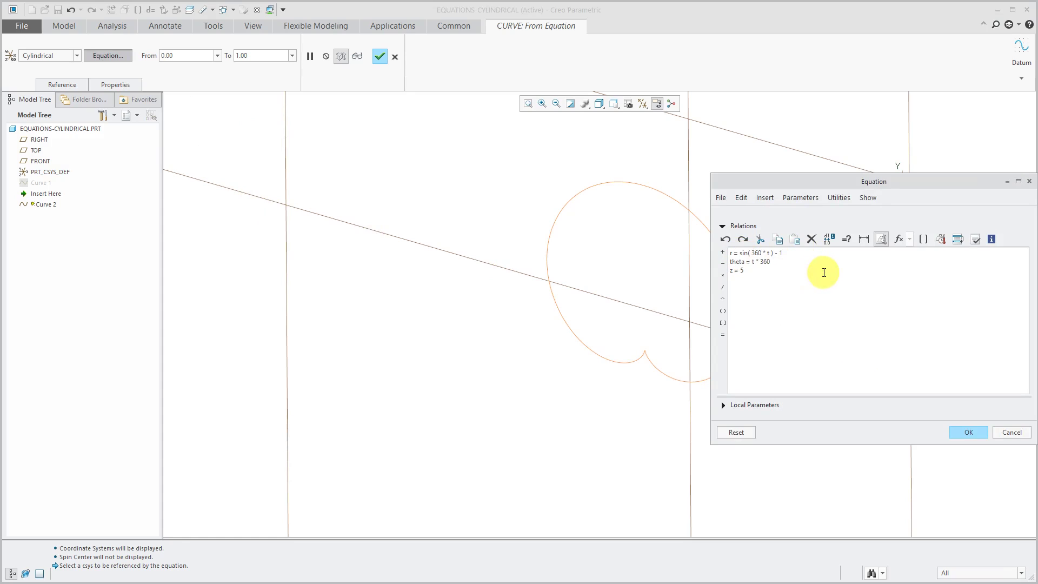
text(()
text(5)
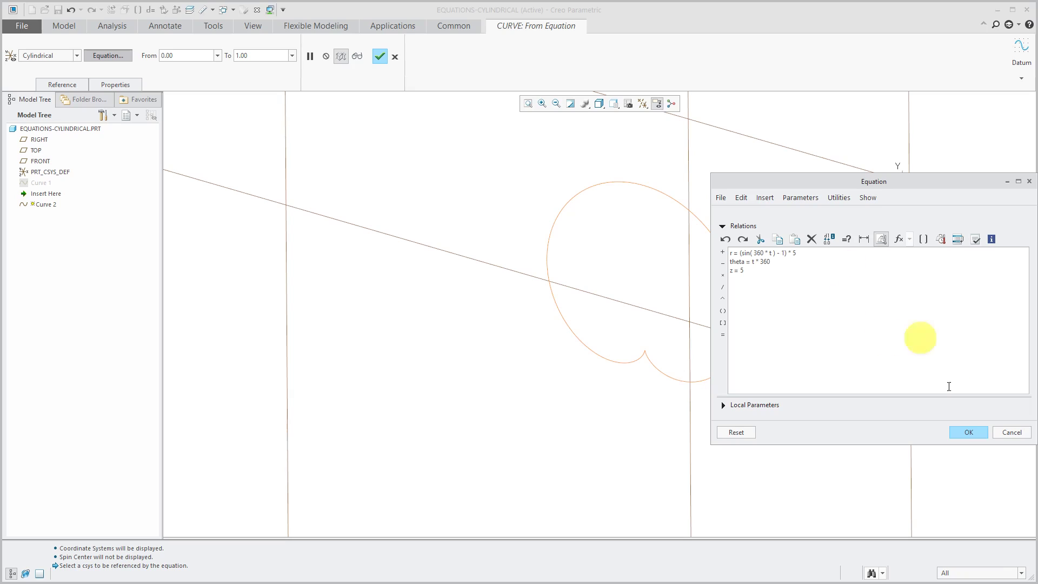
click(947, 433)
scroll(645, 359, up, 9)
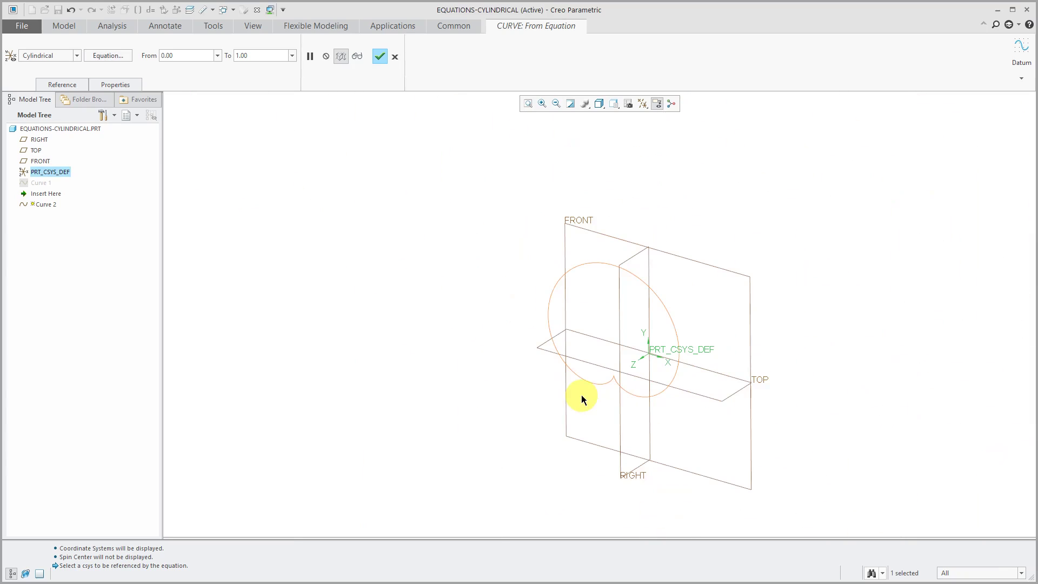
Complete the heart-shaped curve and hide it in the model.
scroll(605, 394, down, 2)
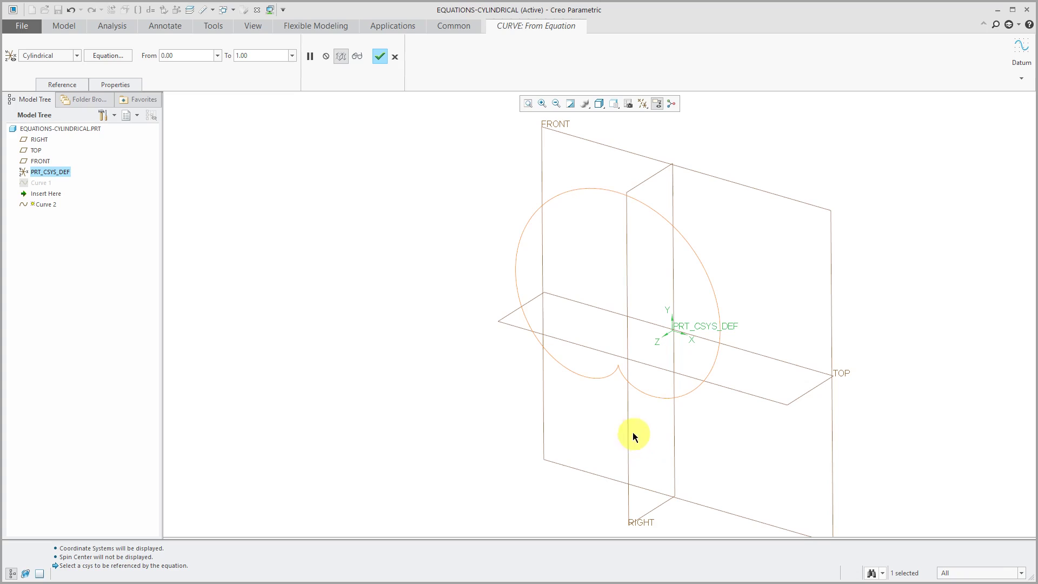
click(379, 56)
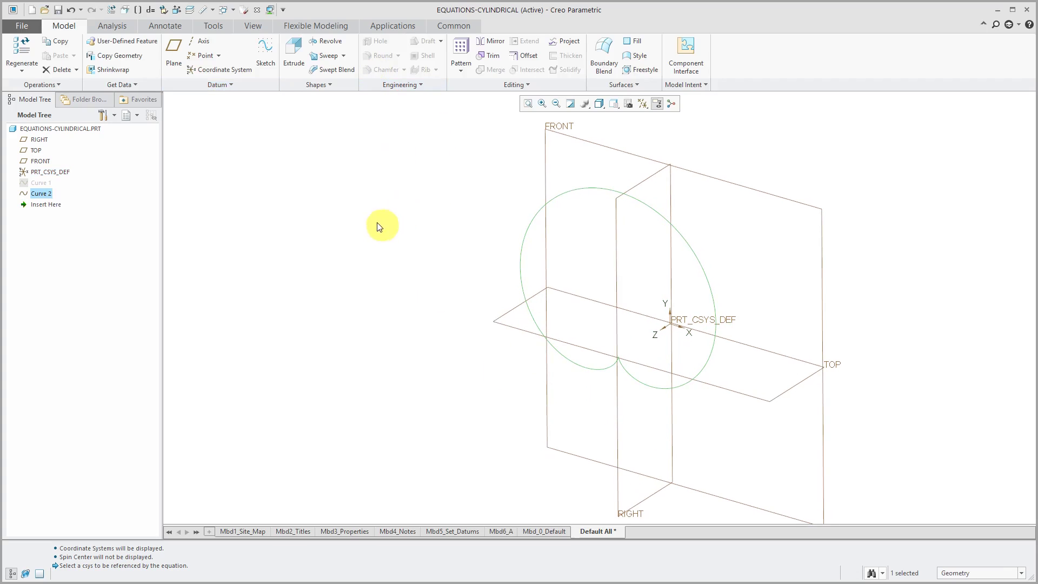
click(41, 193)
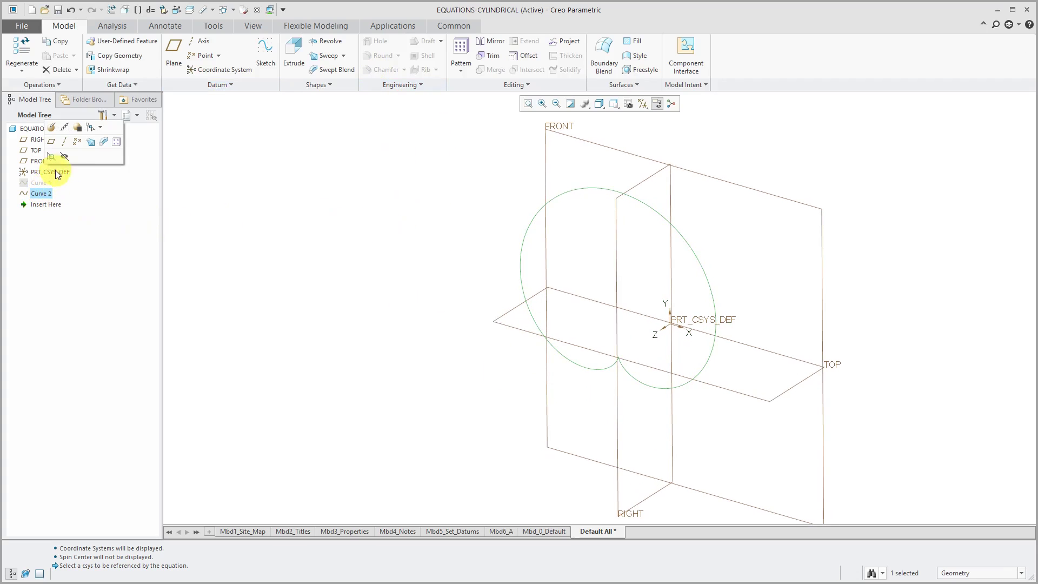
click(63, 158)
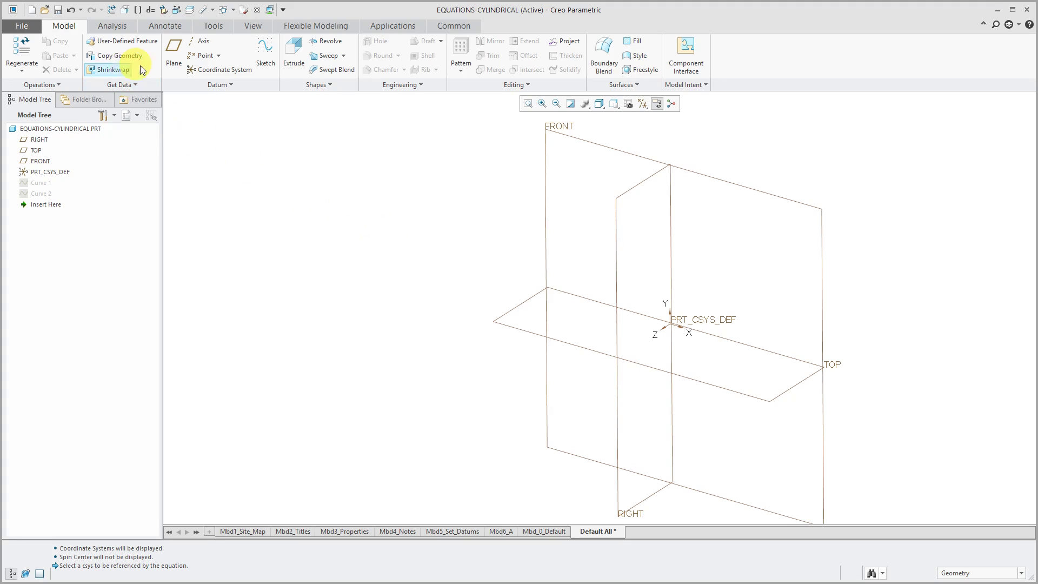
Start a third curve from equation and name it limacon.
click(212, 85)
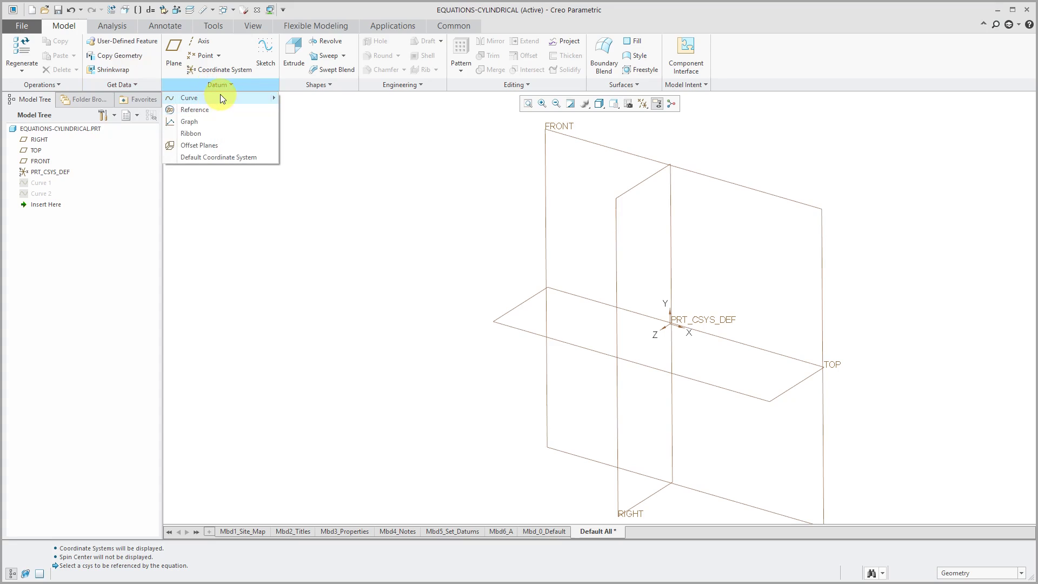
mouse_move(220, 95)
click(316, 110)
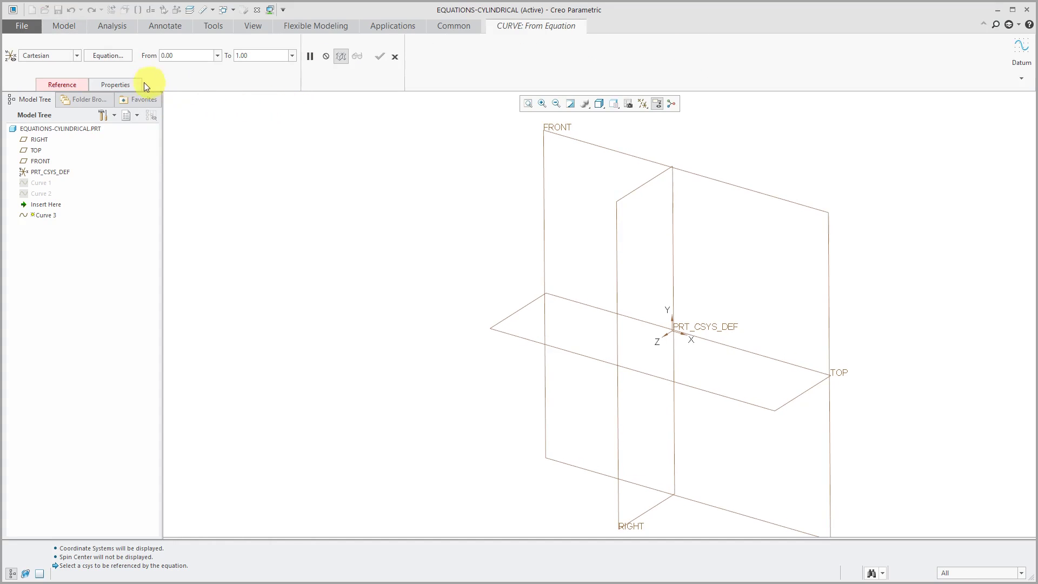
click(129, 82)
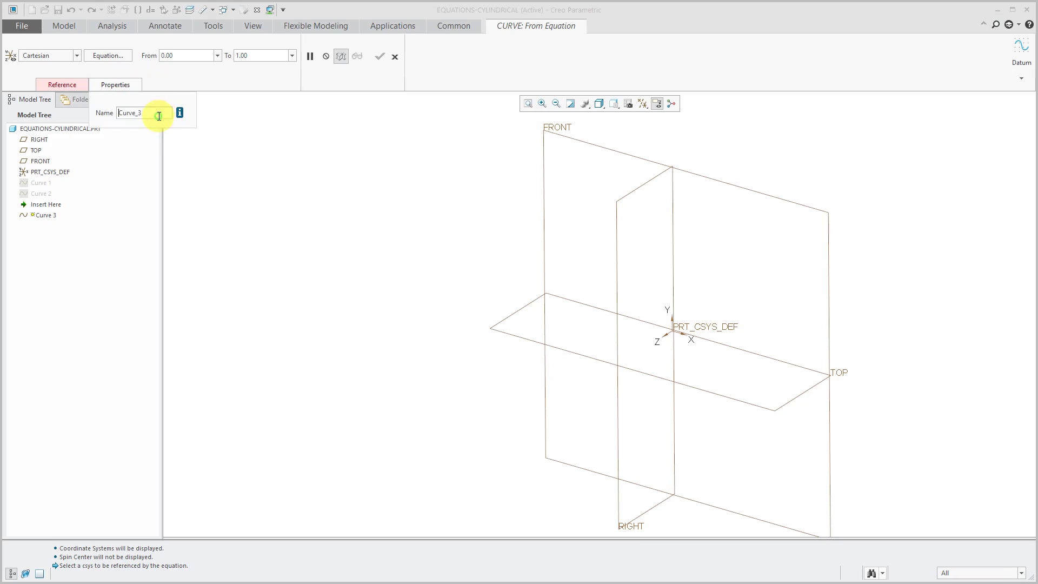
double_click(157, 116)
text(limacom)
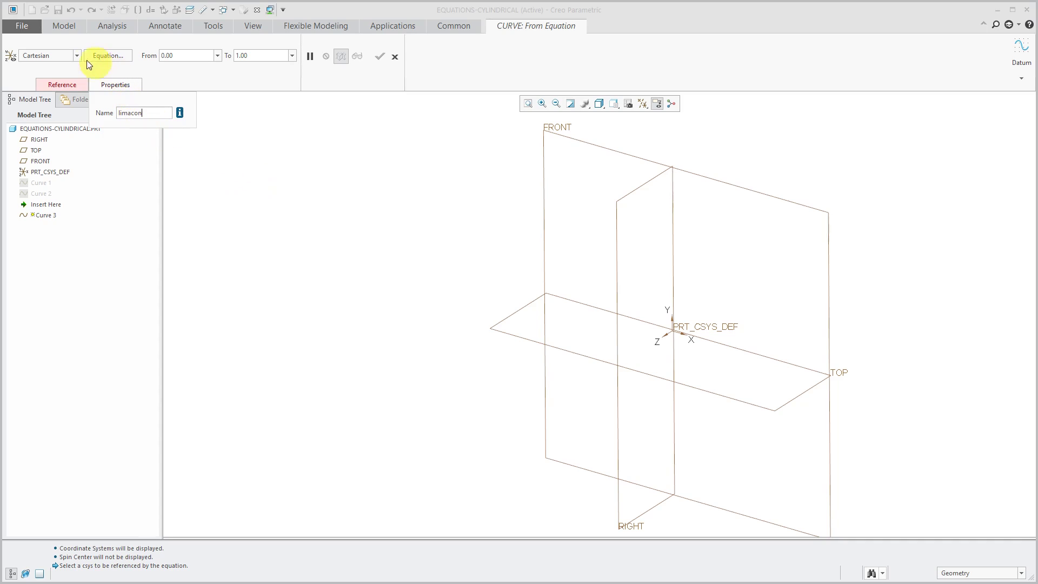
Set the limacon curve to cylindrical coordinates and reference it to PRT_CSYS_DEF.
click(57, 55)
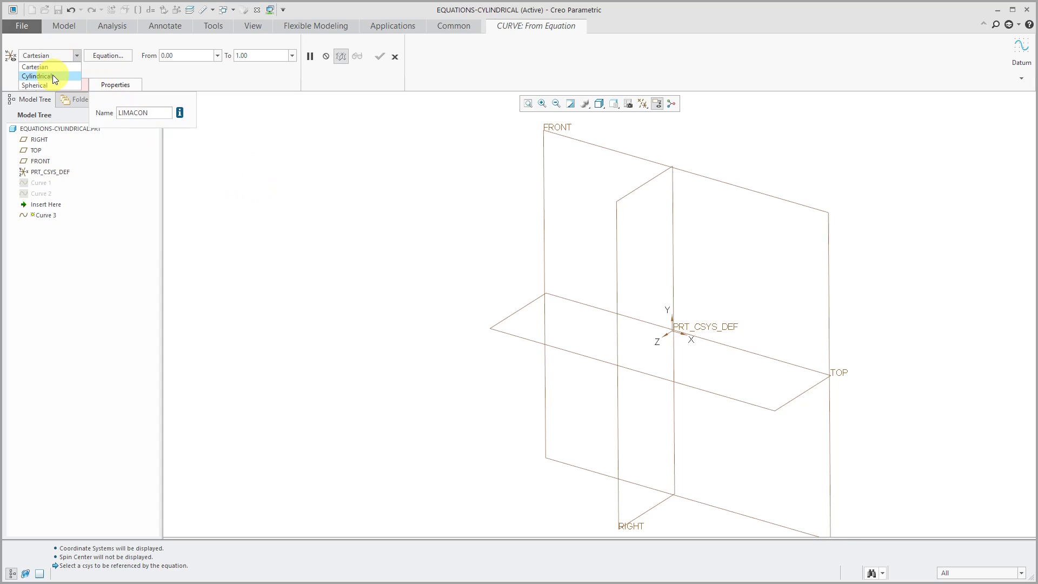
click(53, 76)
click(60, 85)
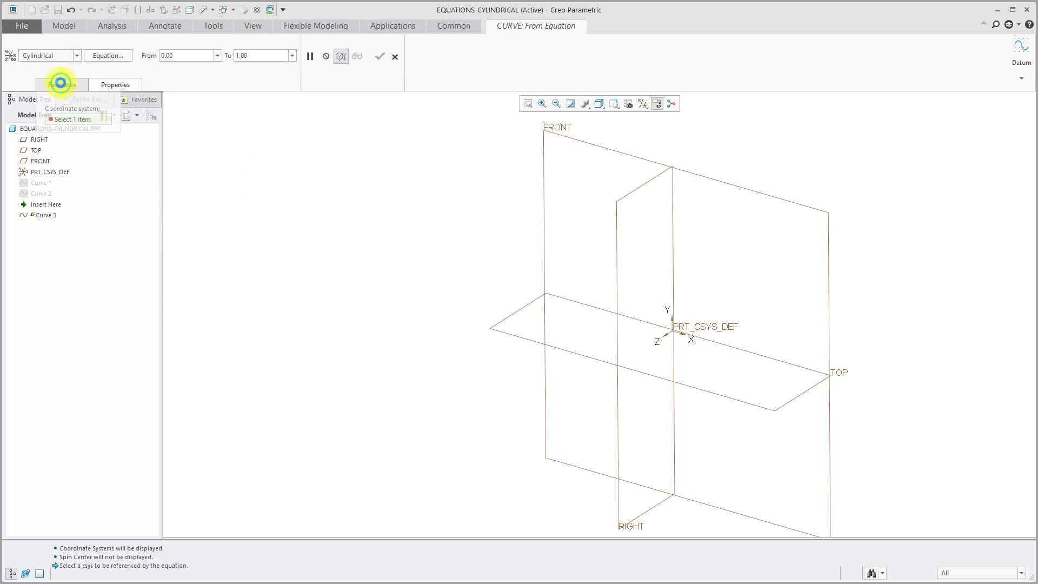
click(49, 173)
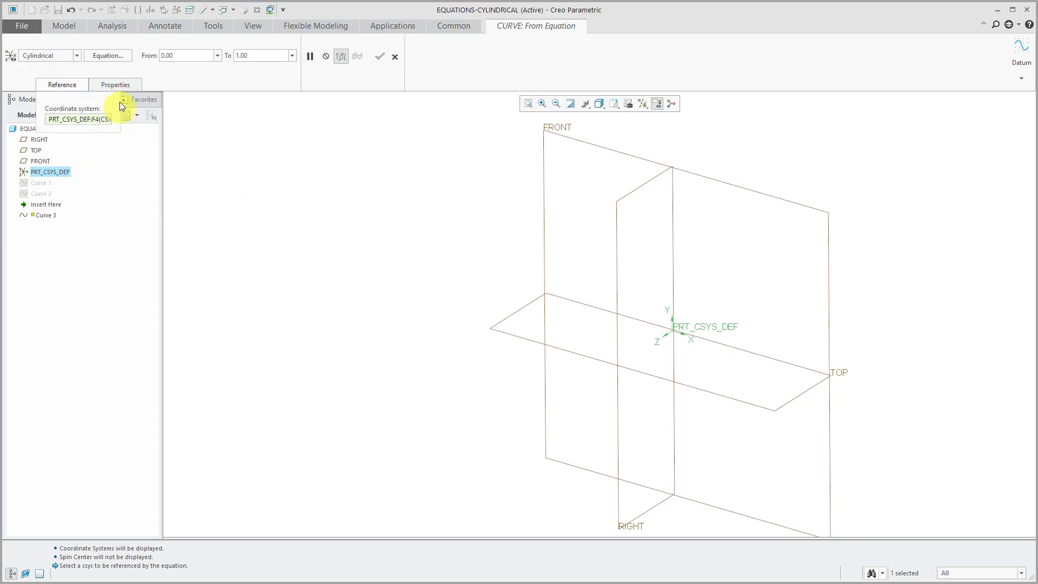
Define the limacon with the equations r = 4 + 8 * sin( t * 360 ), theta = t * 360 and z = 10.
click(114, 57)
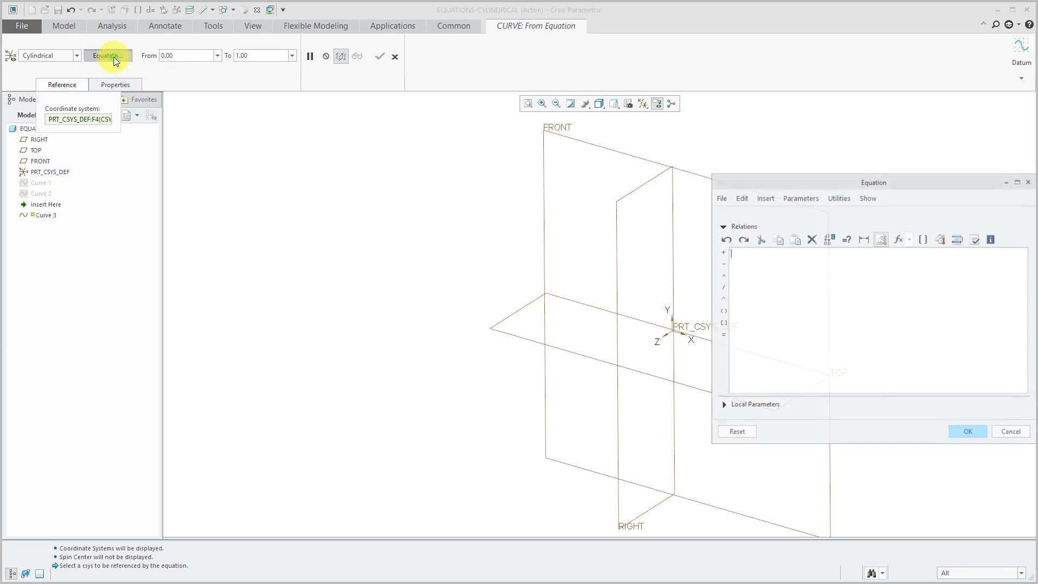
drag(820, 182, 534, 173)
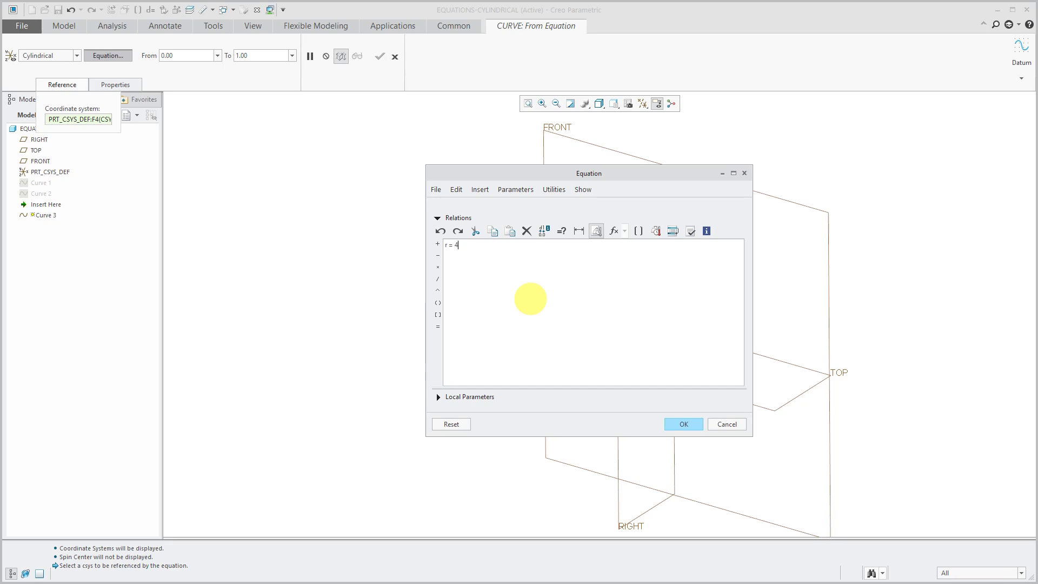
text(4 + )
text(8)
text( * sin)
text(()
text( t *)
text( 360 ) )
text(theta)
text( = t * 360 )
text(z = 10)
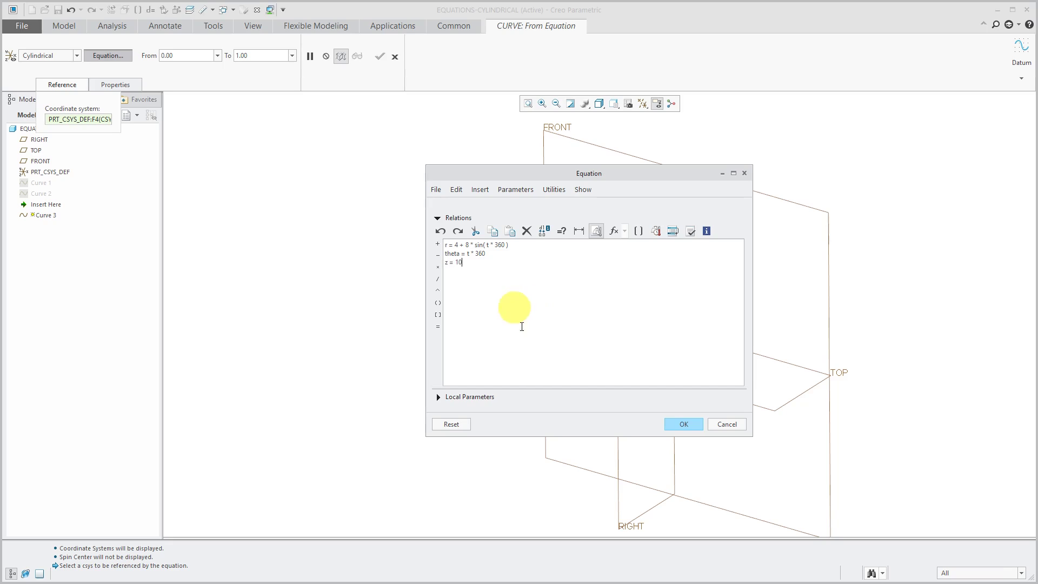
click(682, 424)
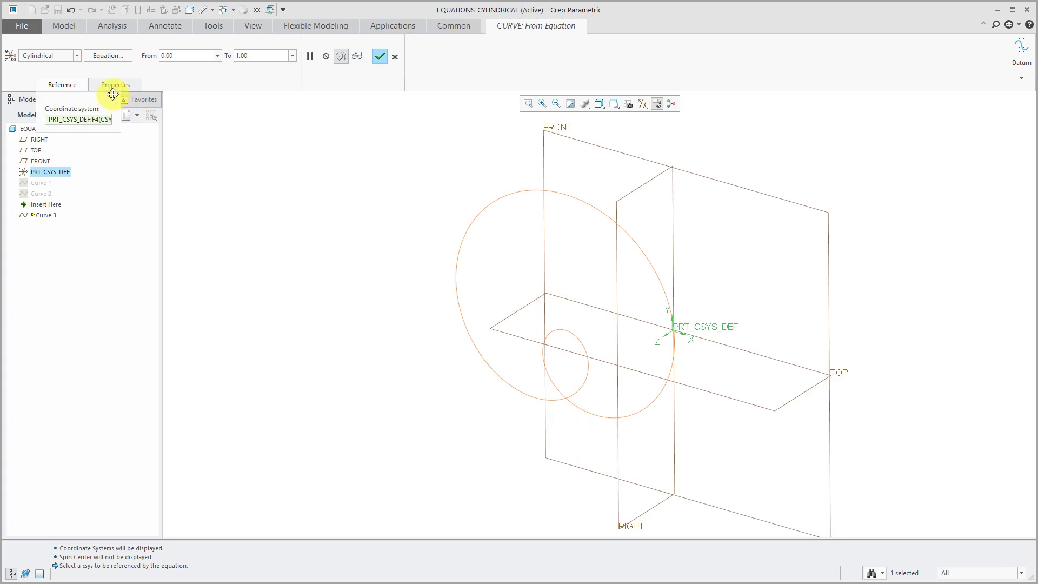
Change the sine coefficient in the limacon's radius equation to 6.
click(103, 54)
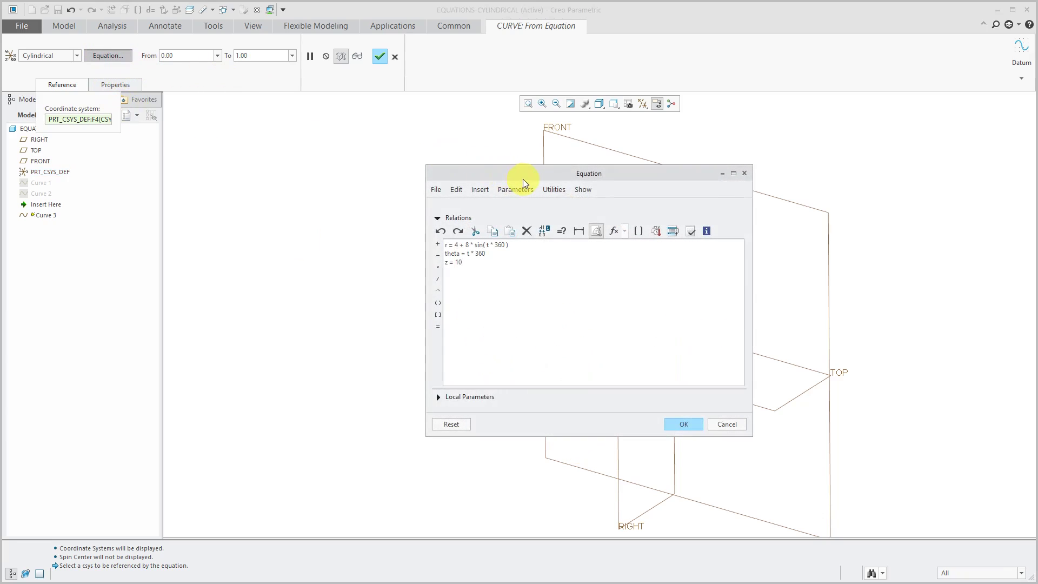
drag(523, 179, 176, 151)
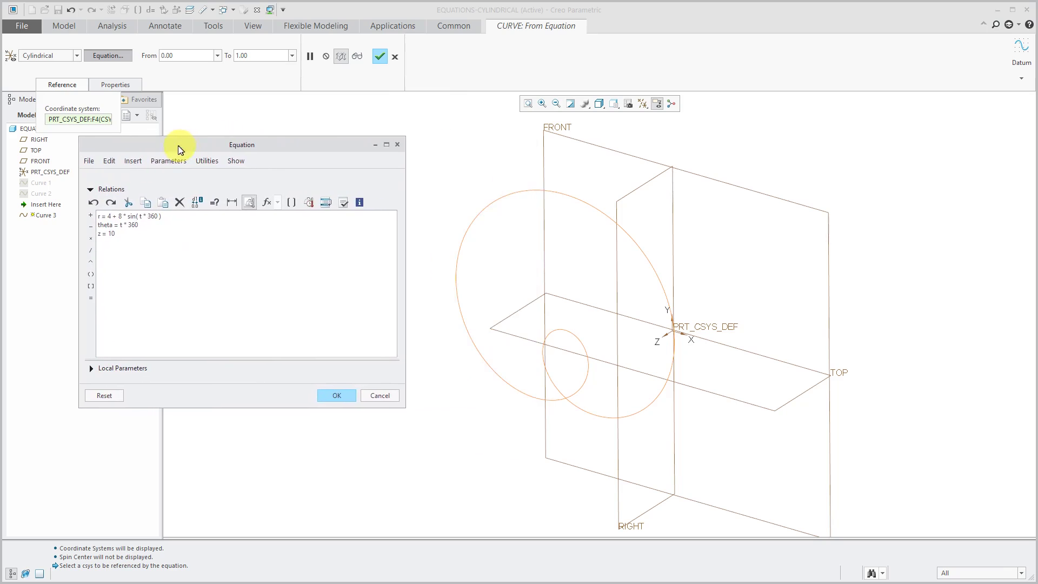
click(121, 216)
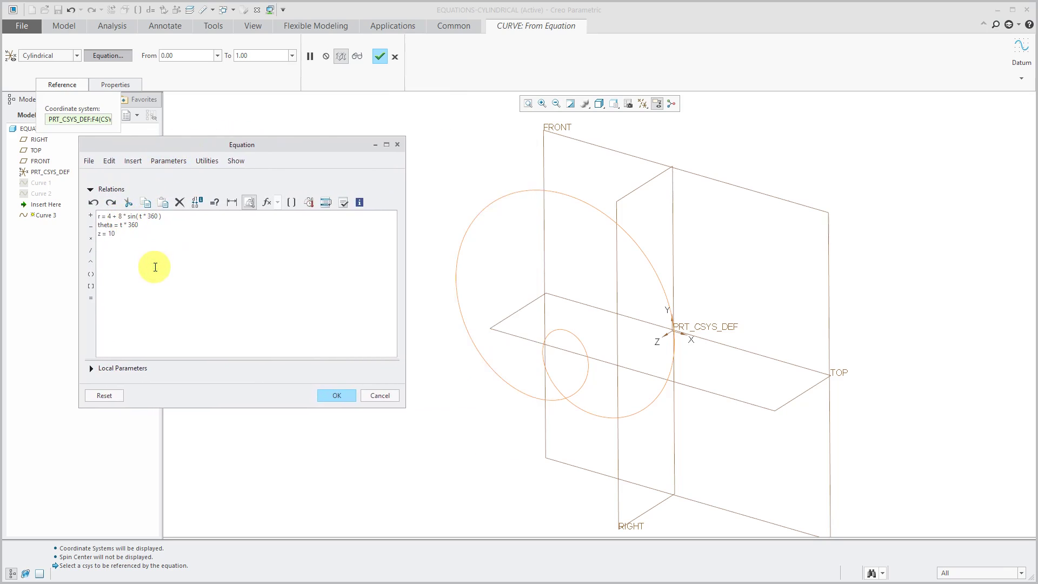
key(BackSpace)
text(6)
click(338, 396)
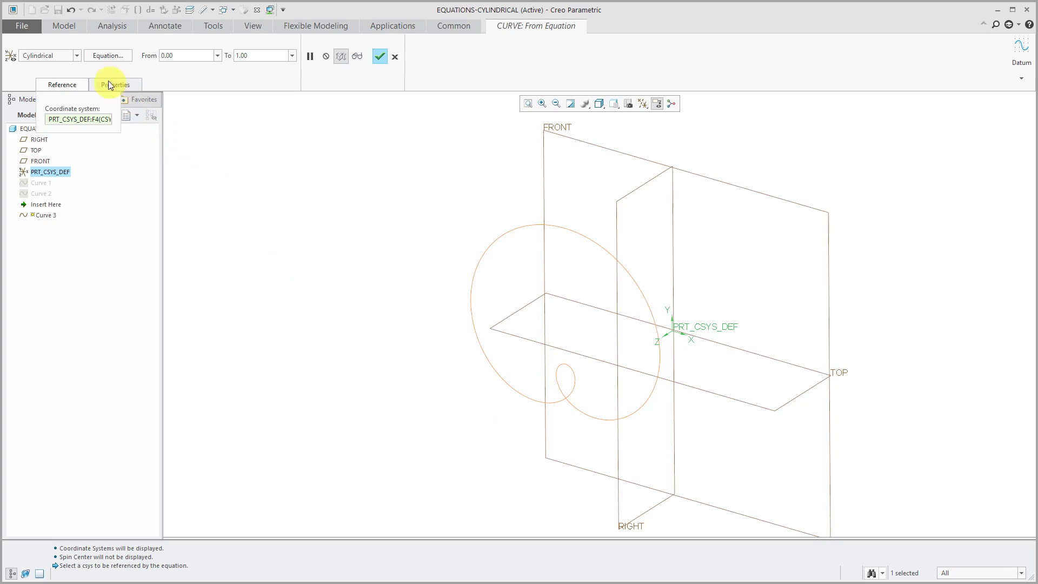
Change the constant term in the limacon's radius equation to 5.
click(99, 56)
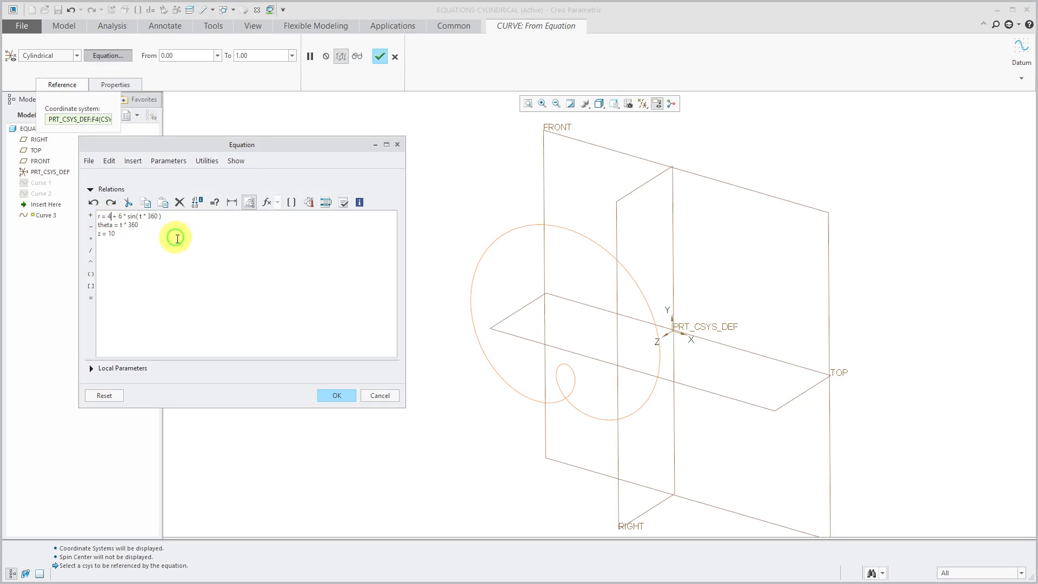
key(BackSpace)
text(5)
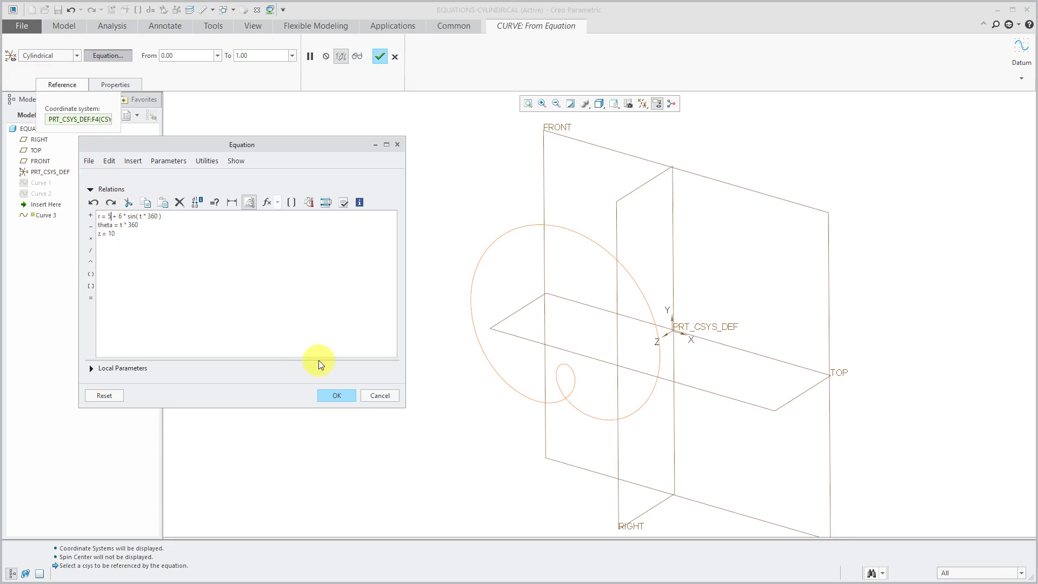
click(347, 395)
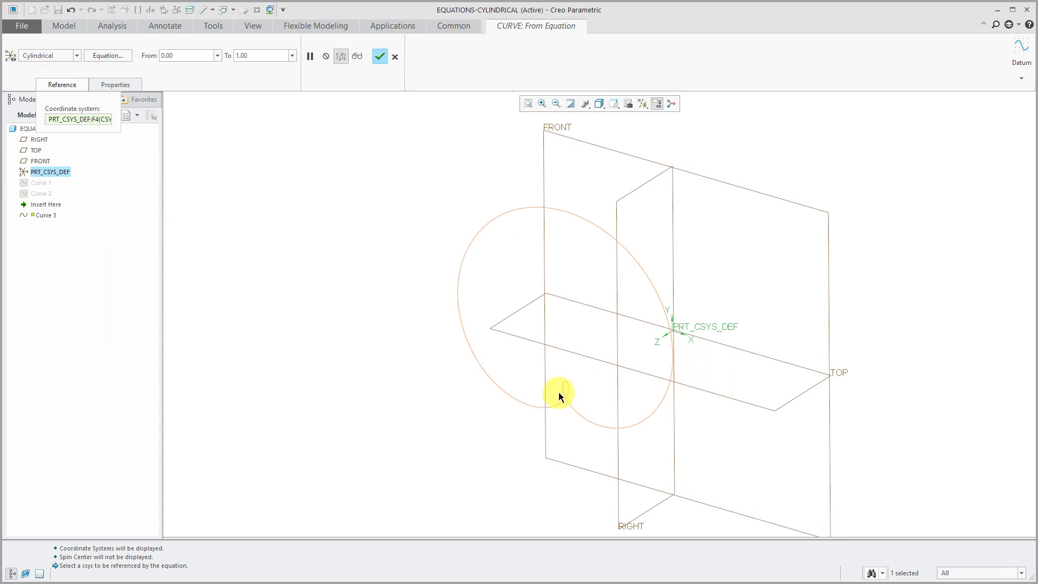
Enlarge the limacon's inner loop by setting the sine coefficient in its radius equation to 16.
click(103, 55)
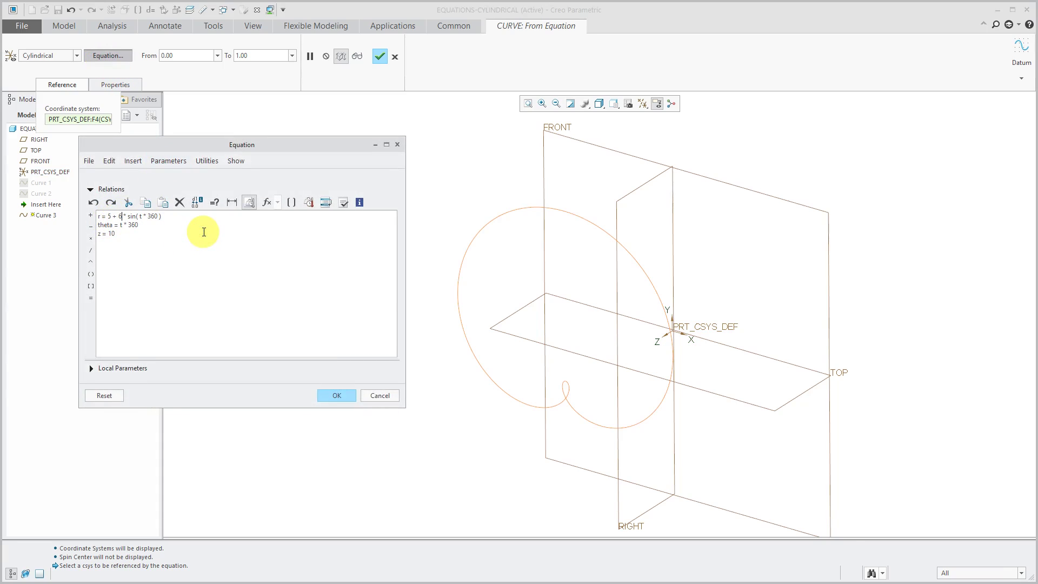
key(BackSpace)
text(16)
click(337, 396)
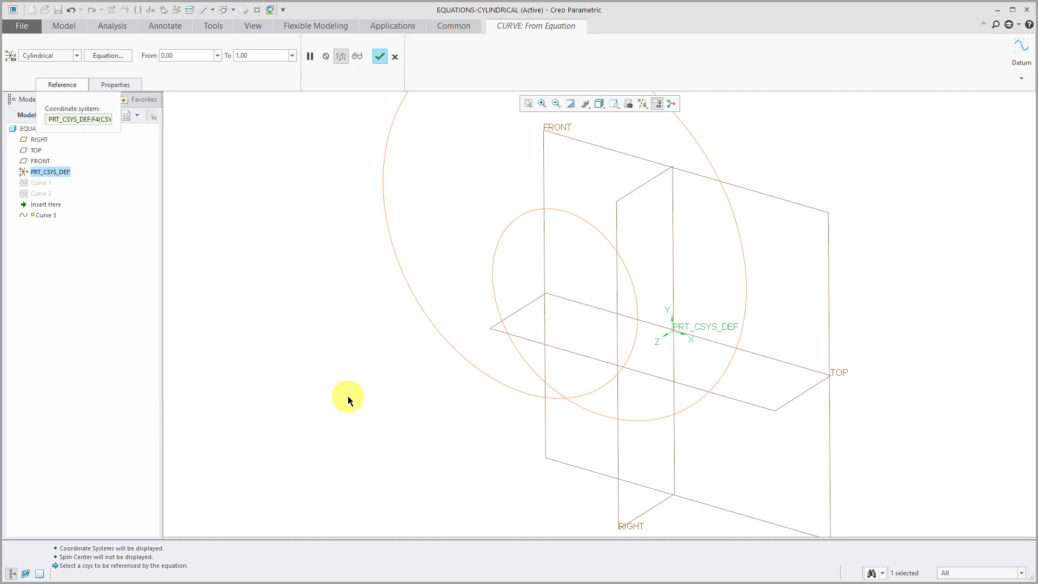
Complete the limacon curve and hide it in the model.
scroll(627, 397, down, 3)
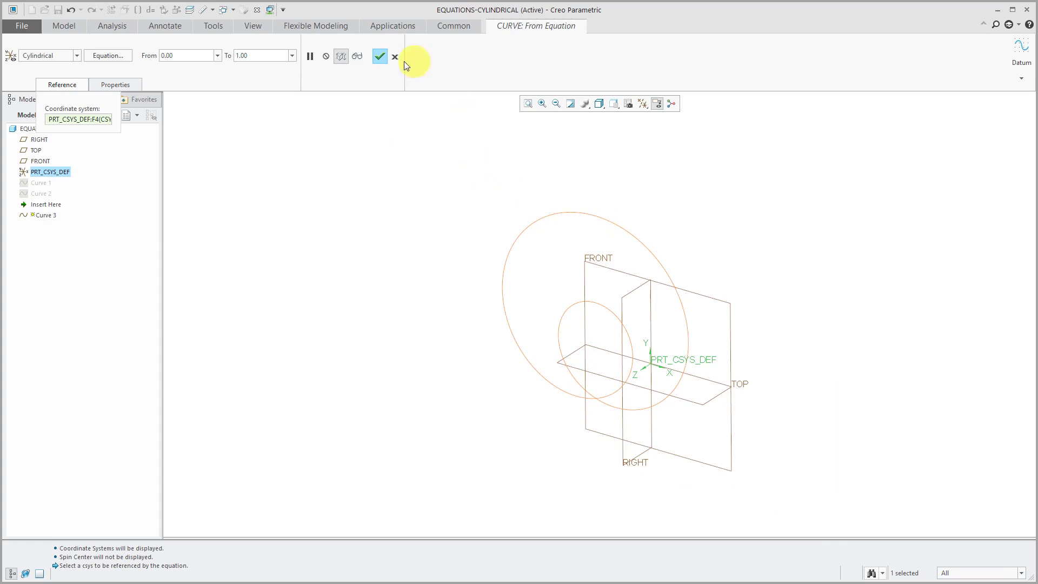
click(381, 59)
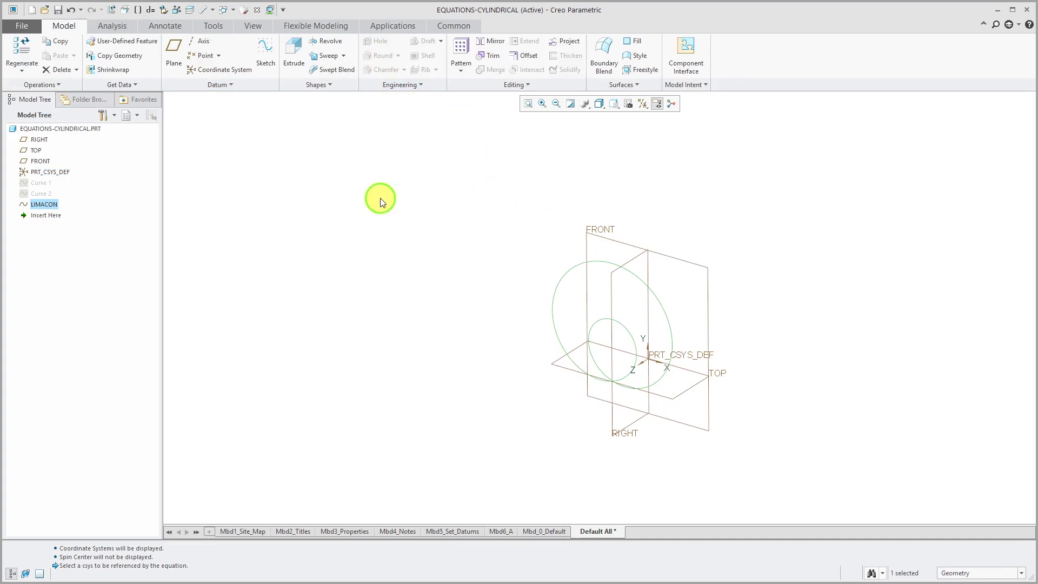
click(380, 198)
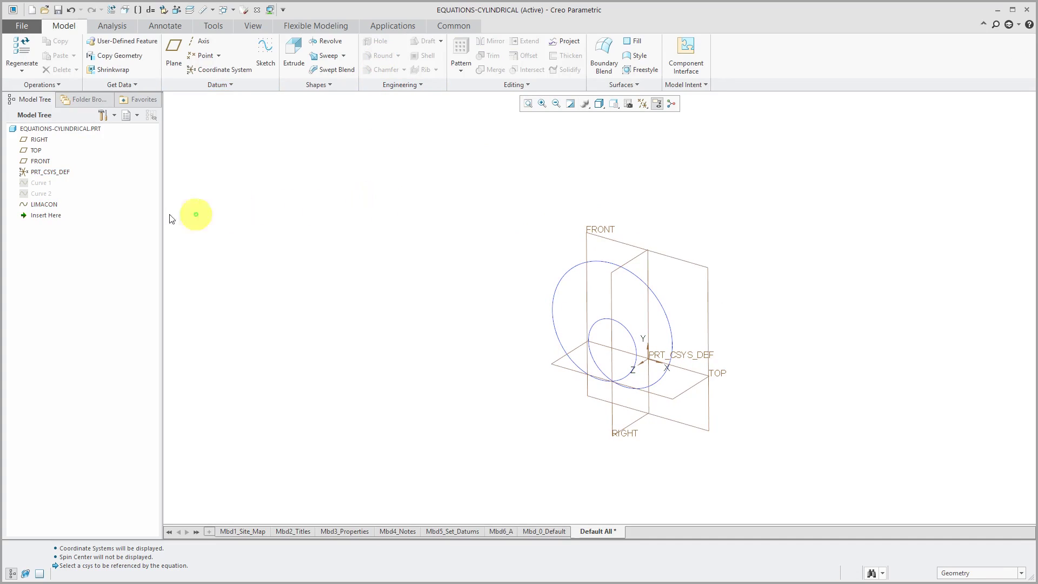
right_click(51, 207)
click(71, 187)
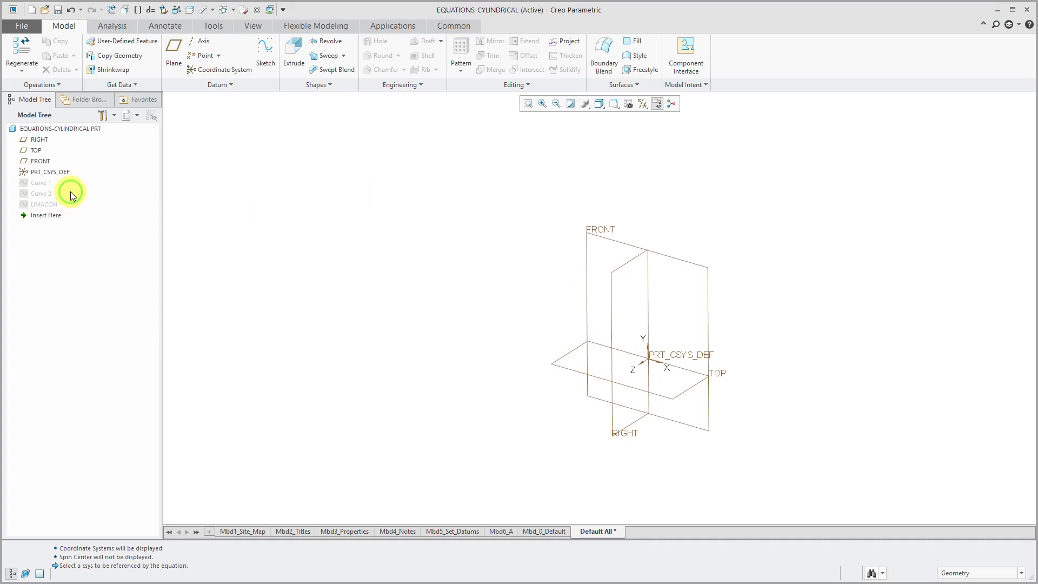
Start a fourth curve from equation with cylindrical coordinates, referenced to PRT_CSYS_DEF.
click(224, 86)
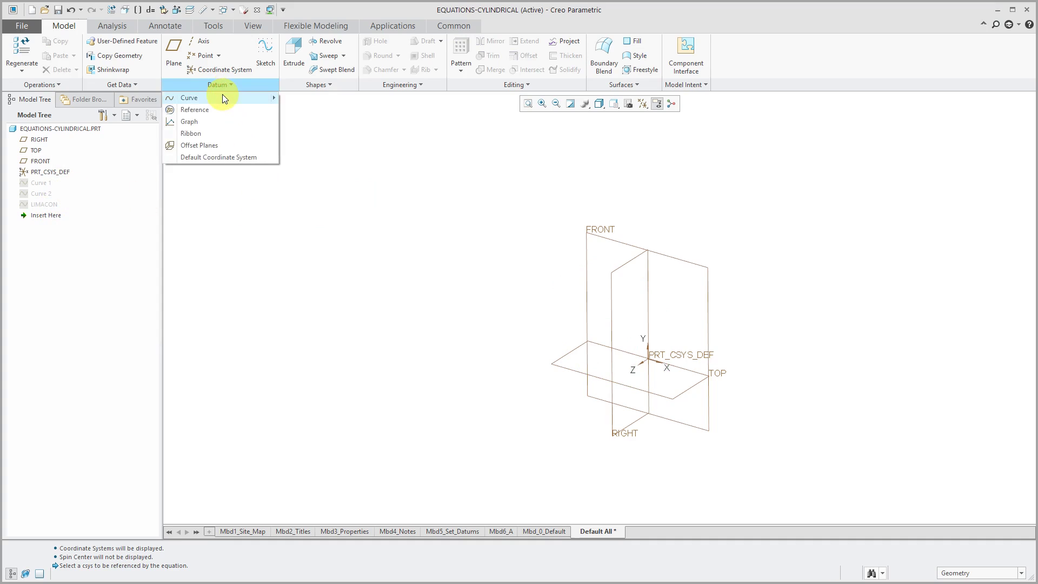
mouse_move(221, 97)
click(332, 111)
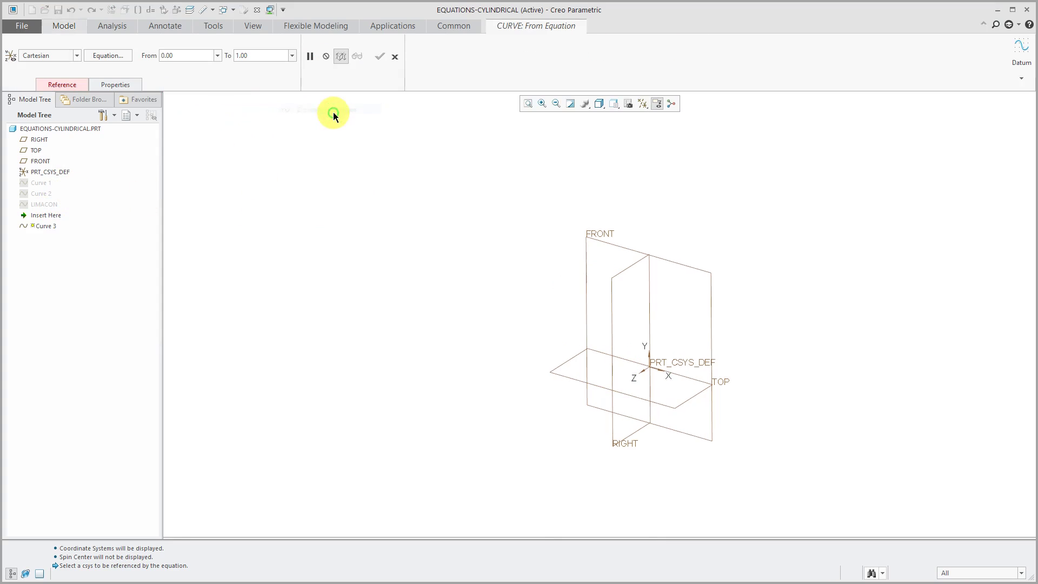
click(56, 57)
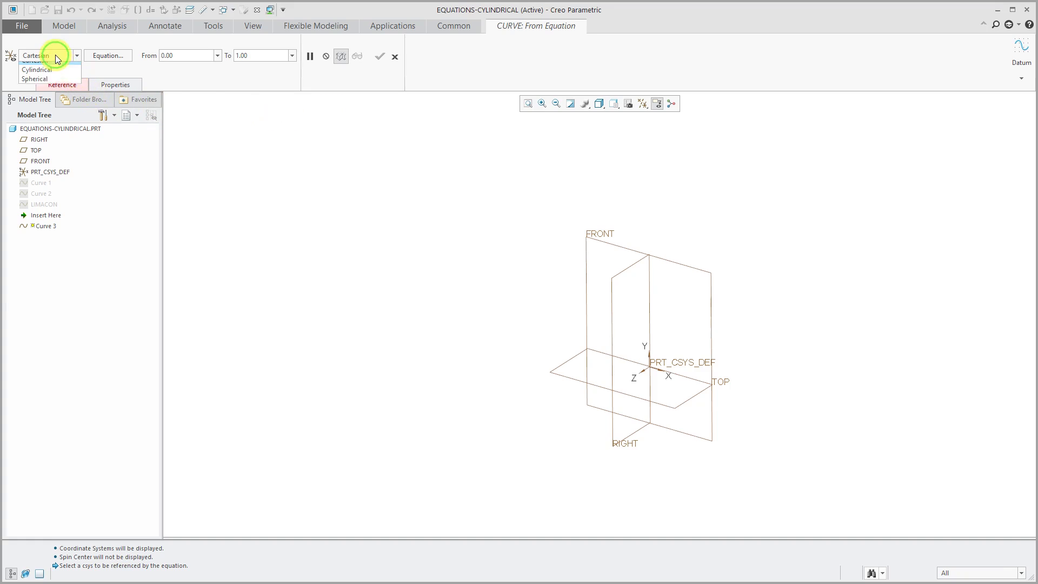
click(53, 76)
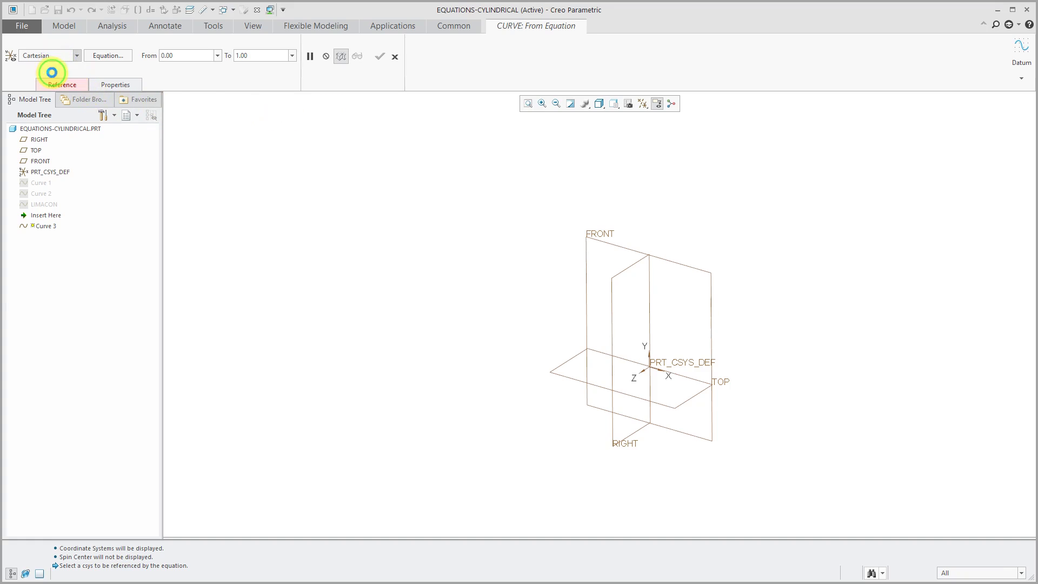
click(54, 172)
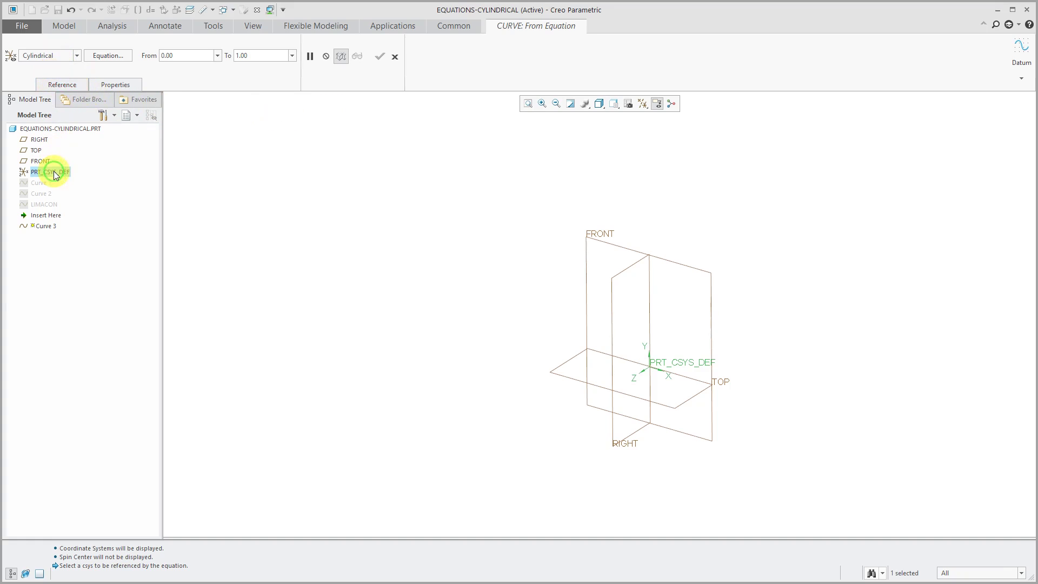
Define the variables a = 10 and k = 3 at the start of the fourth curve's equations.
click(106, 56)
drag(254, 142, 407, 141)
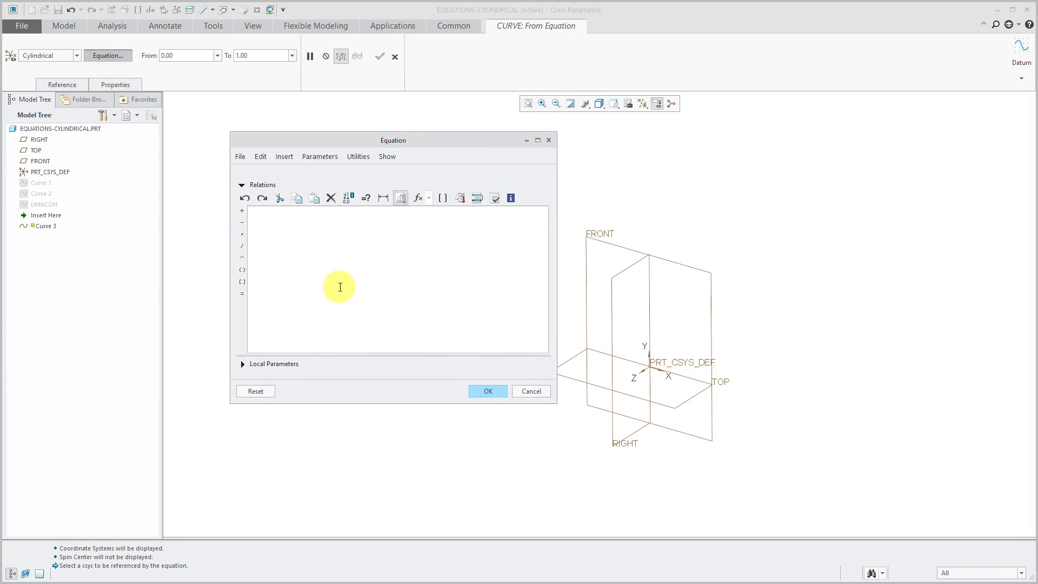
text(r =)
key(Return)
text(a = 10 )
text(k)
text( =)
text(3)
Enter the fourth curve's equations r = a * cos( 2 * k * t * 360 ), theta = t * 360 and z = 20.
text(* cos)
text(*)
text(k * t *)
text( 360 ) )
text(thet)
text(a = t * 360 z = )
text(20)
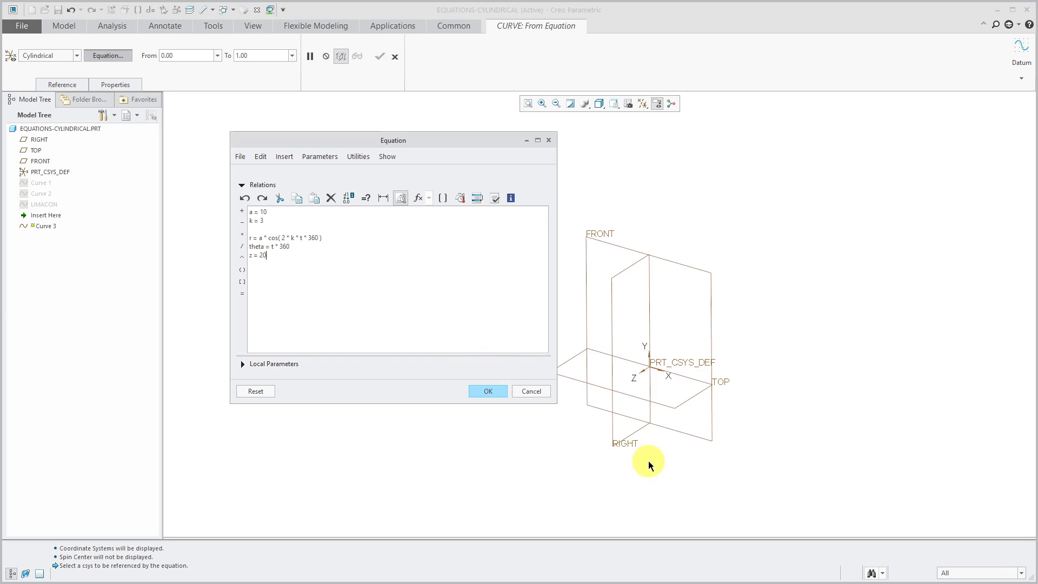
Accept the fourth curve's equations and change the variable k to 1 in them.
click(489, 393)
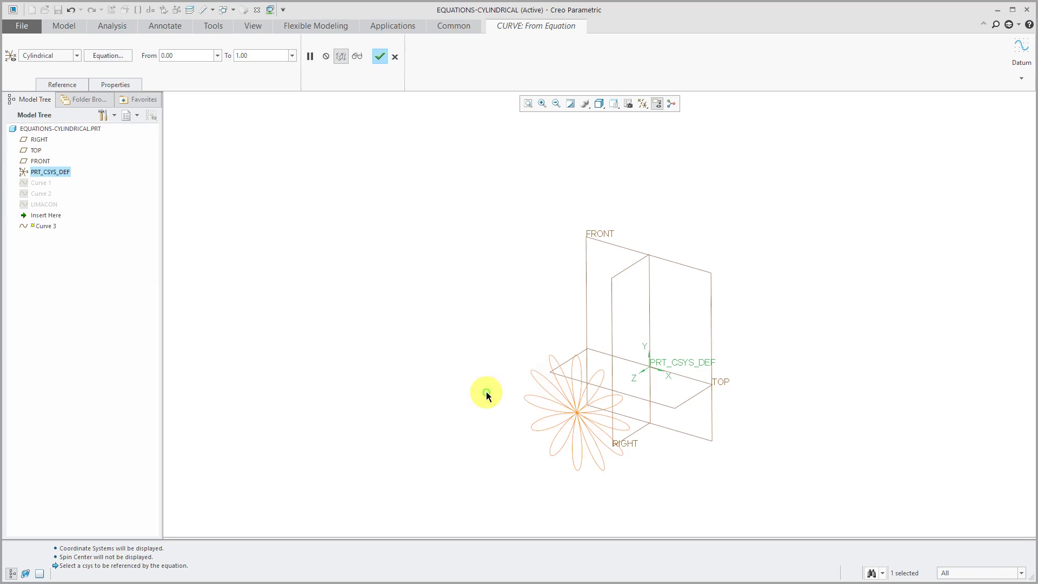
scroll(590, 472, down, 4)
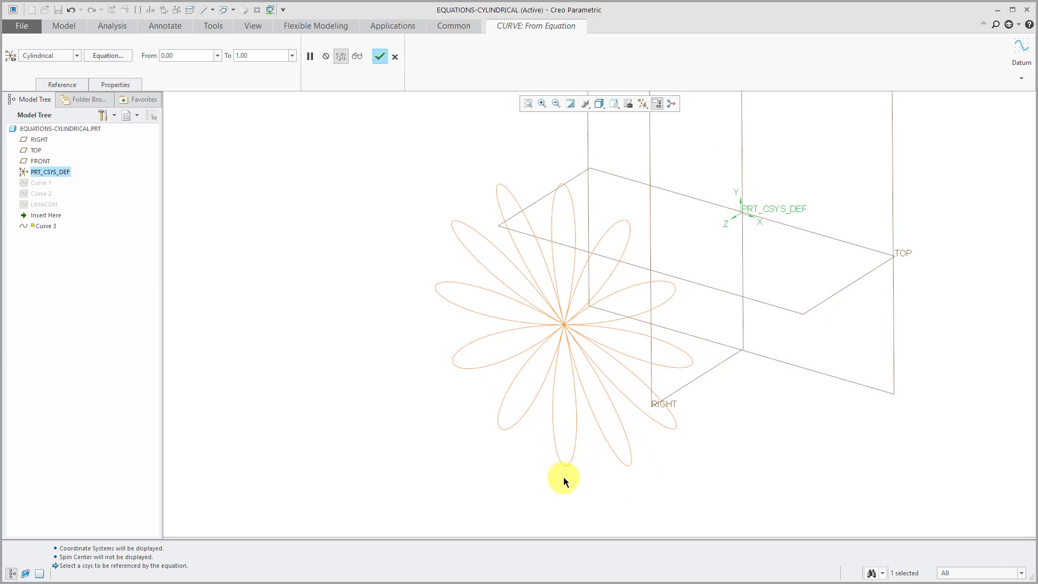
click(107, 57)
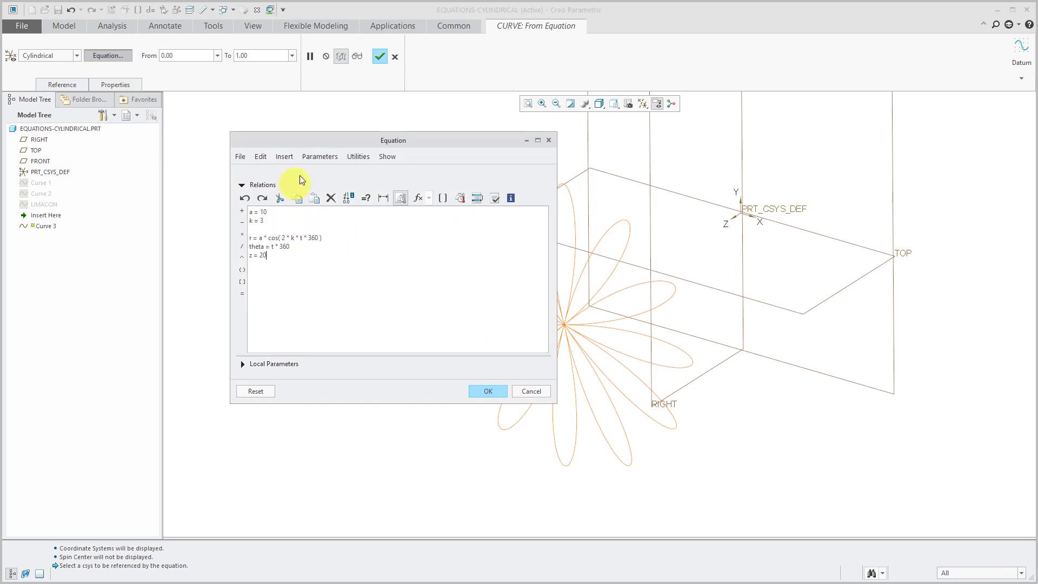
drag(308, 142, 142, 139)
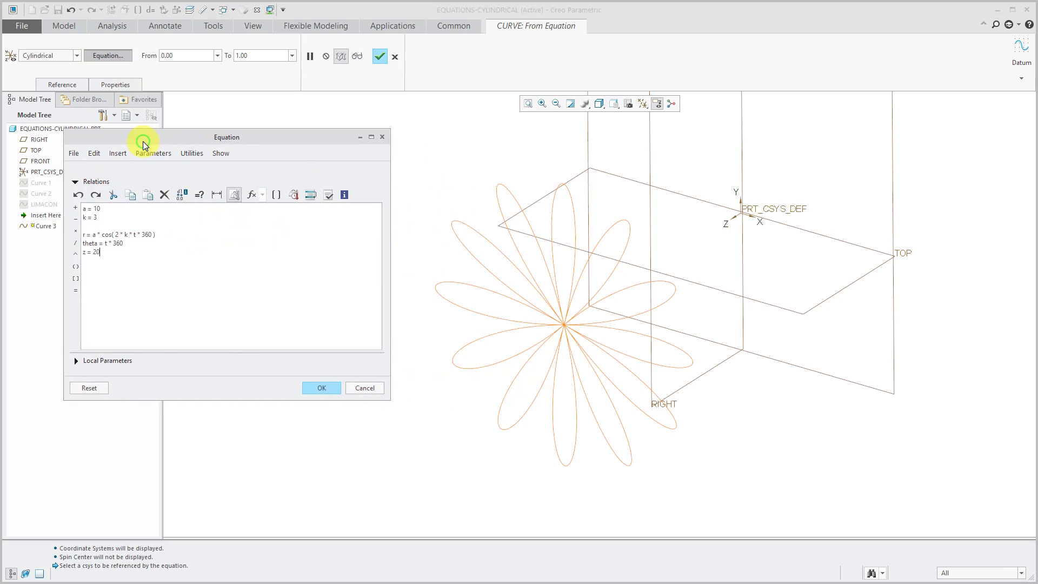
click(103, 218)
key(BackSpace)
text(1)
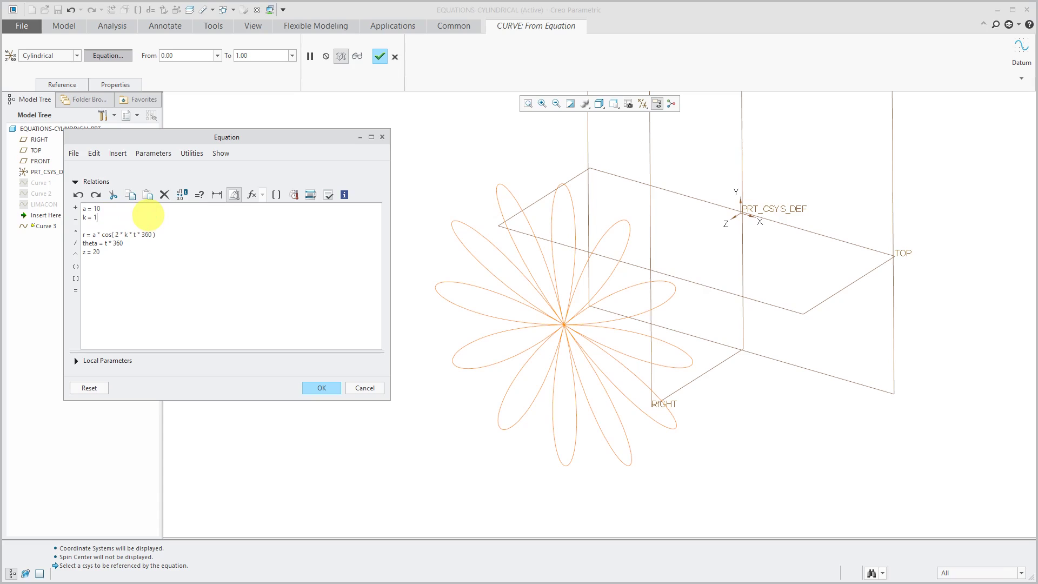
click(321, 388)
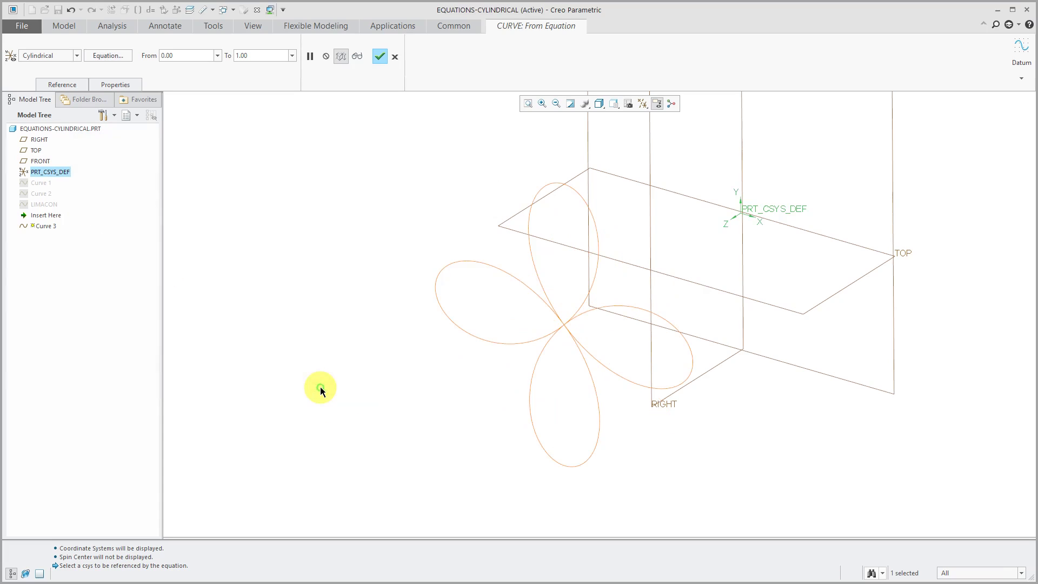
Set the variable k in the fourth curve's equations to 2.
click(106, 57)
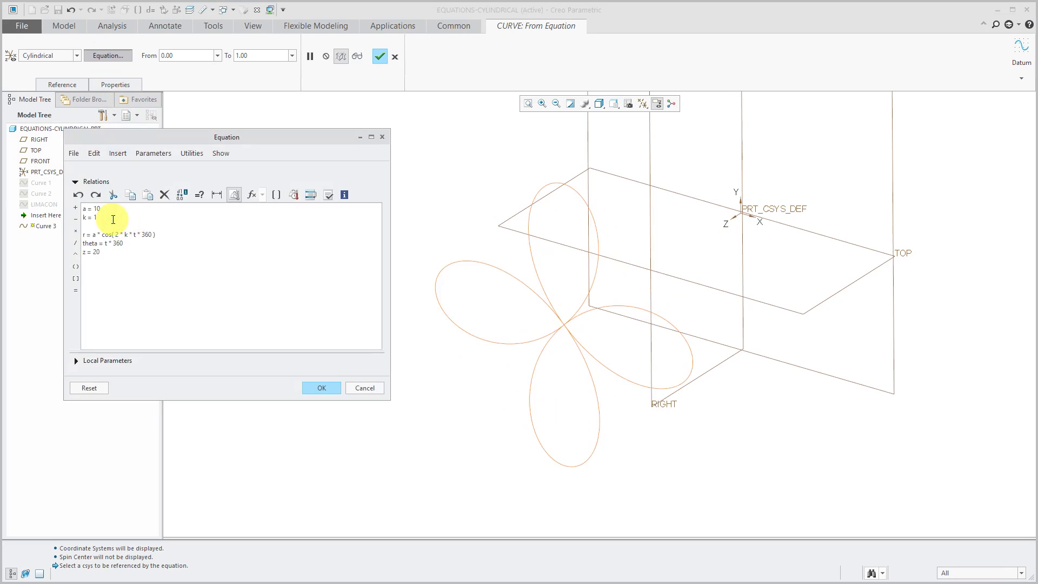
key(BackSpace)
text(2)
click(323, 388)
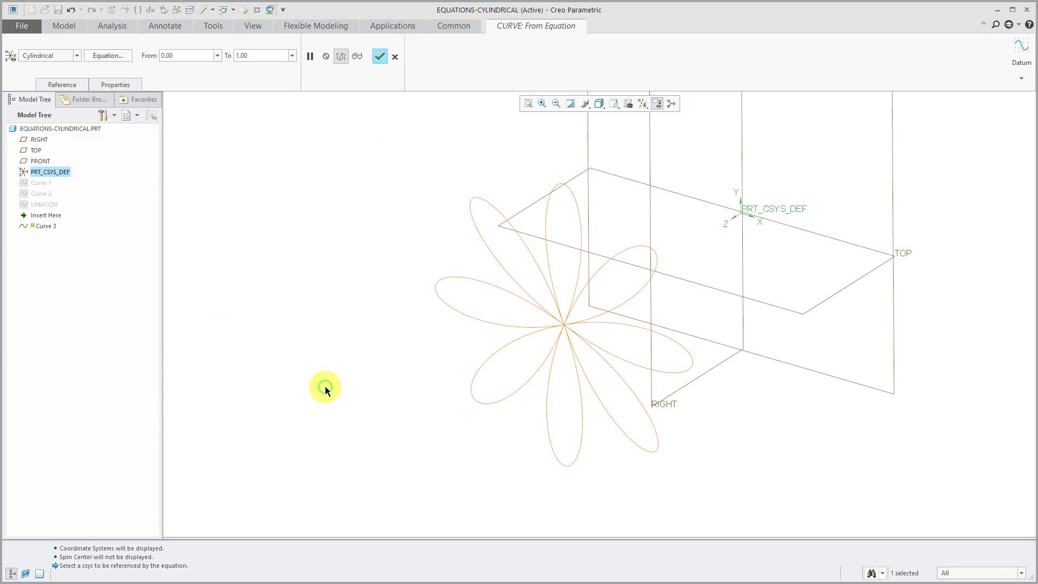
Complete the fourth curve and hide it in the model.
click(380, 56)
click(470, 401)
key(ctrl+d)
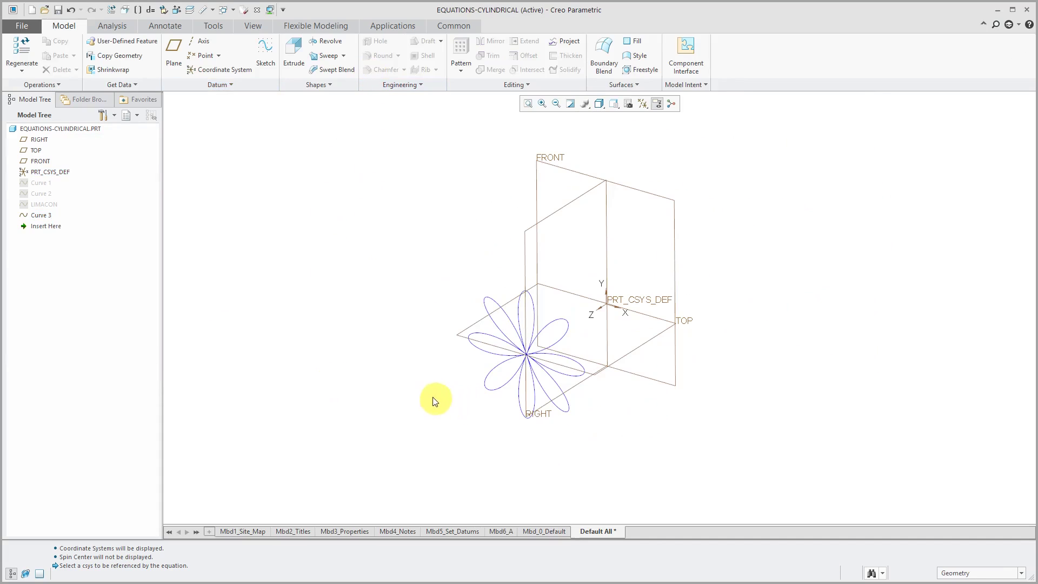
click(42, 214)
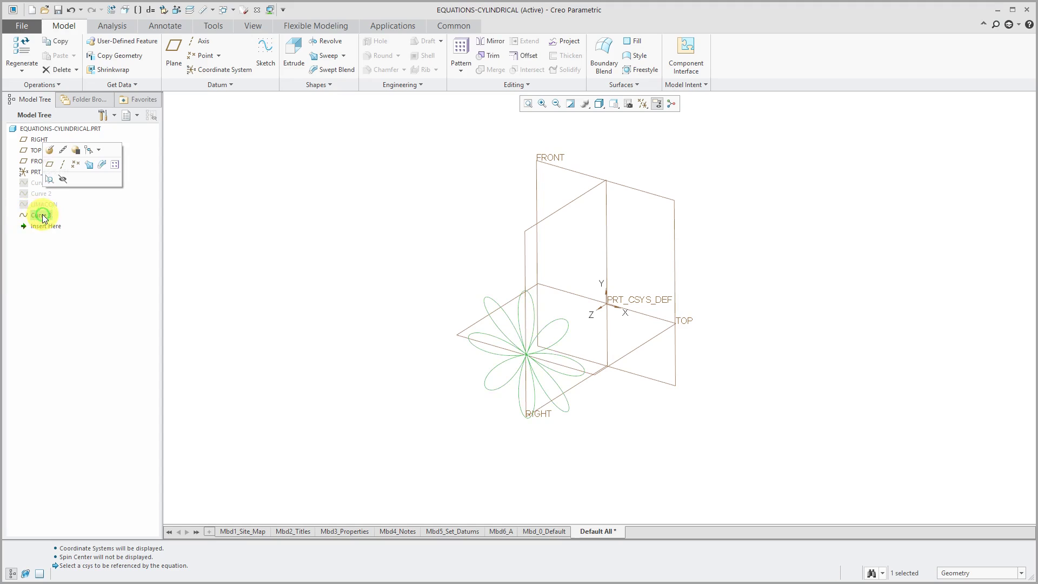
click(64, 178)
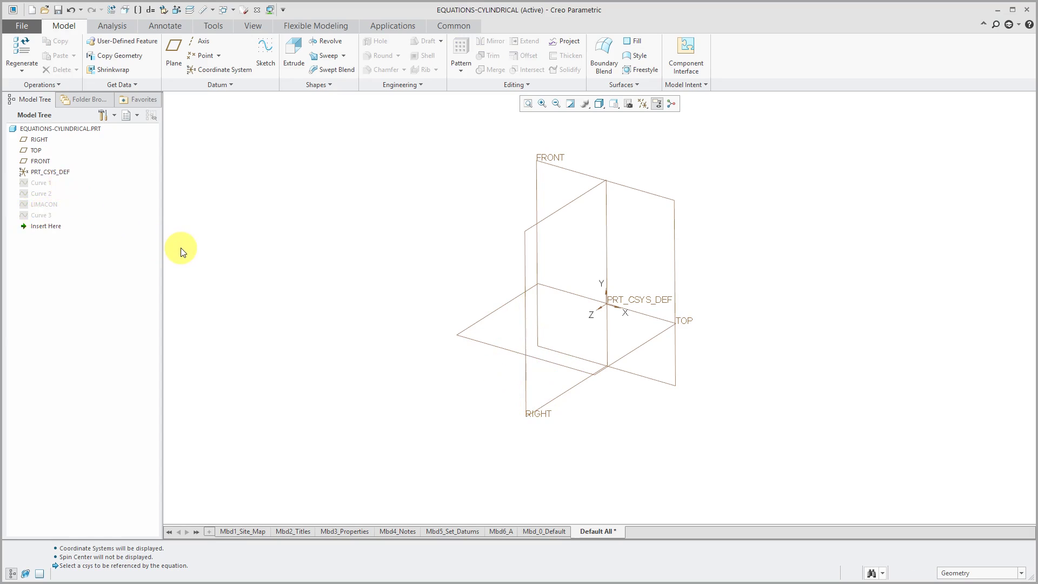
Start a fifth curve from equation with cylindrical coordinates, referenced to PRT_CSYS_DEF.
click(215, 85)
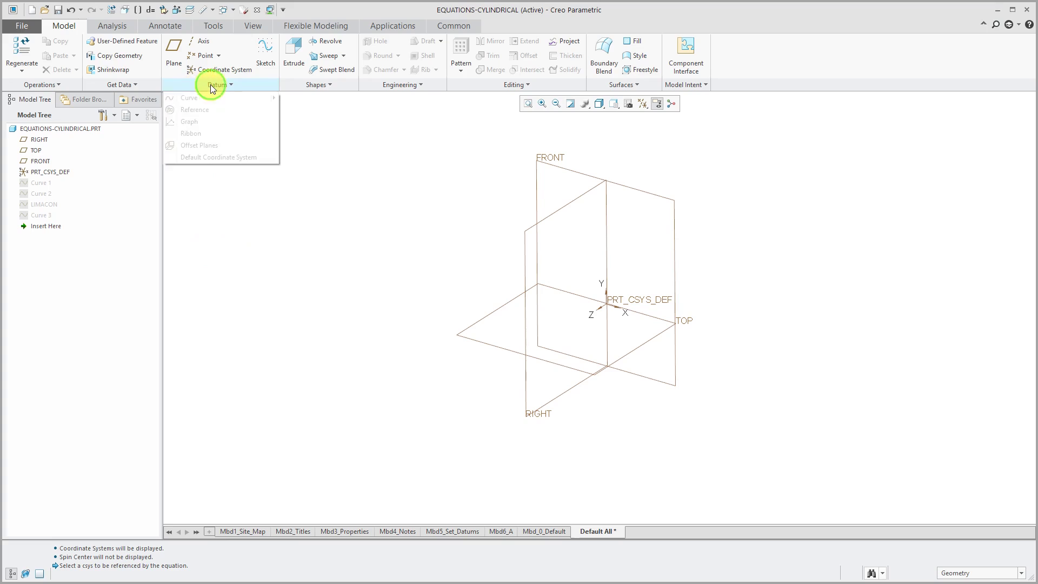
mouse_move(215, 99)
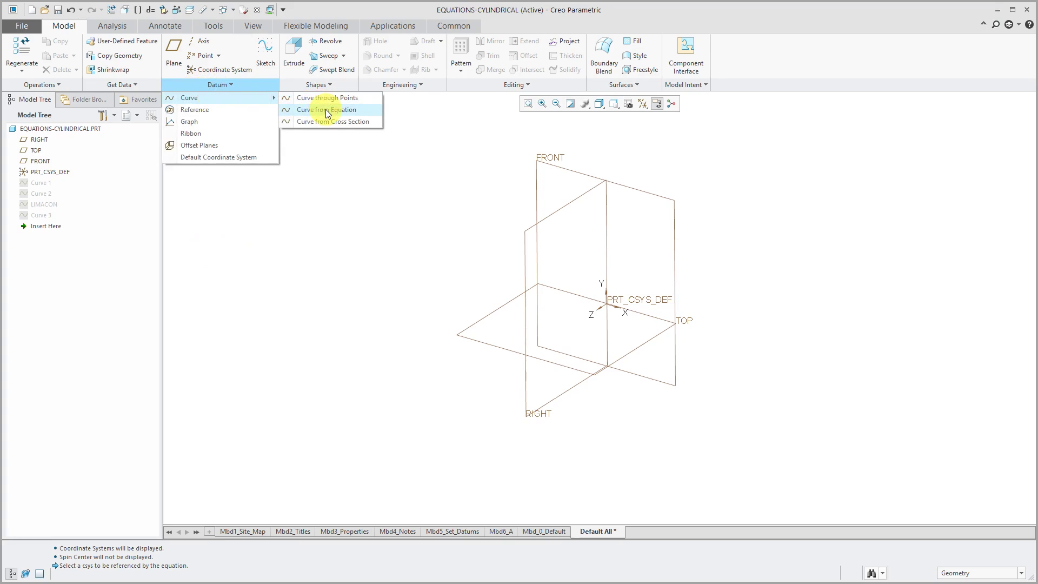
click(319, 121)
click(56, 56)
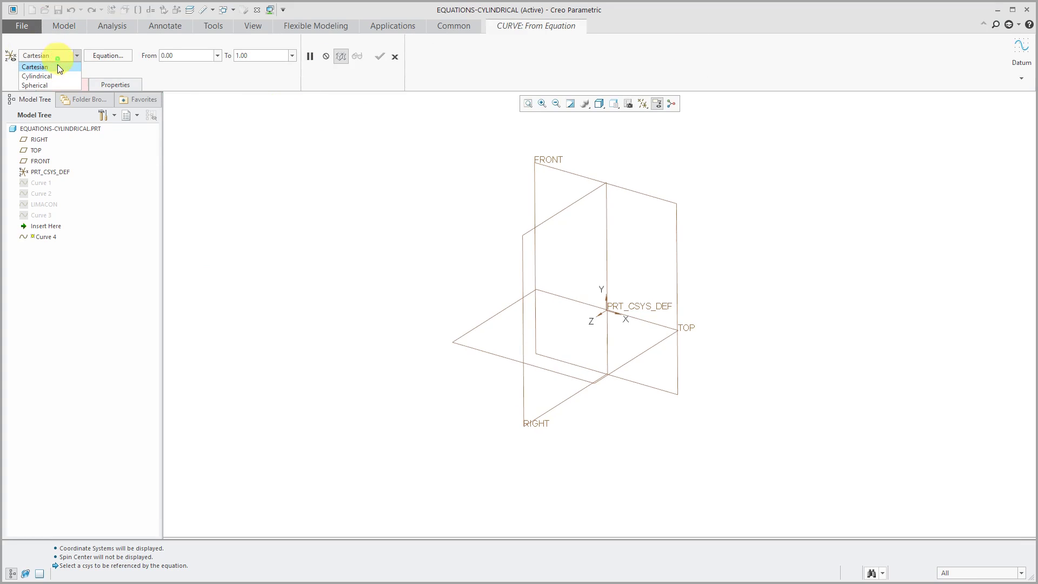
click(57, 77)
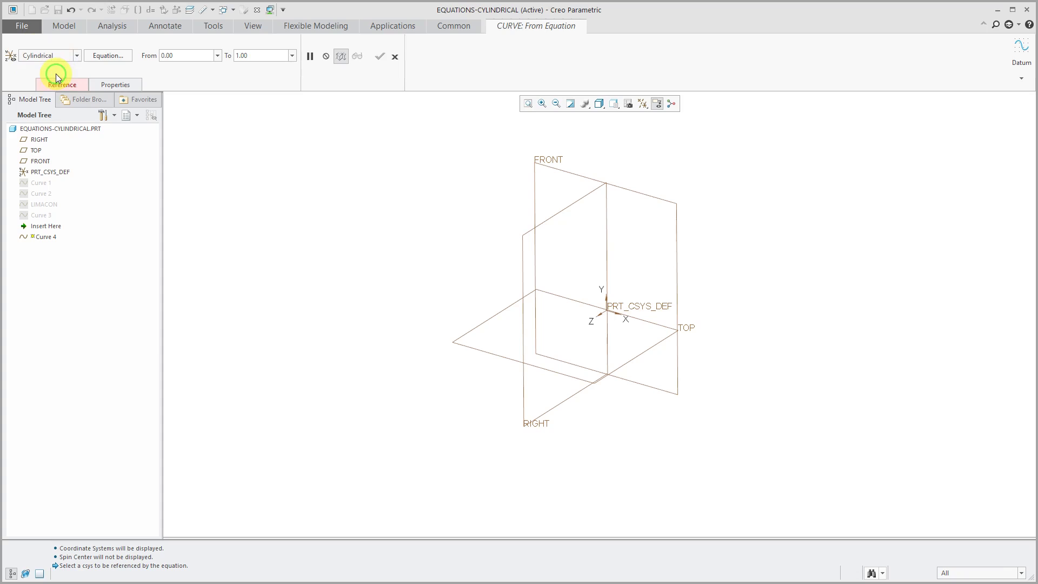
click(61, 171)
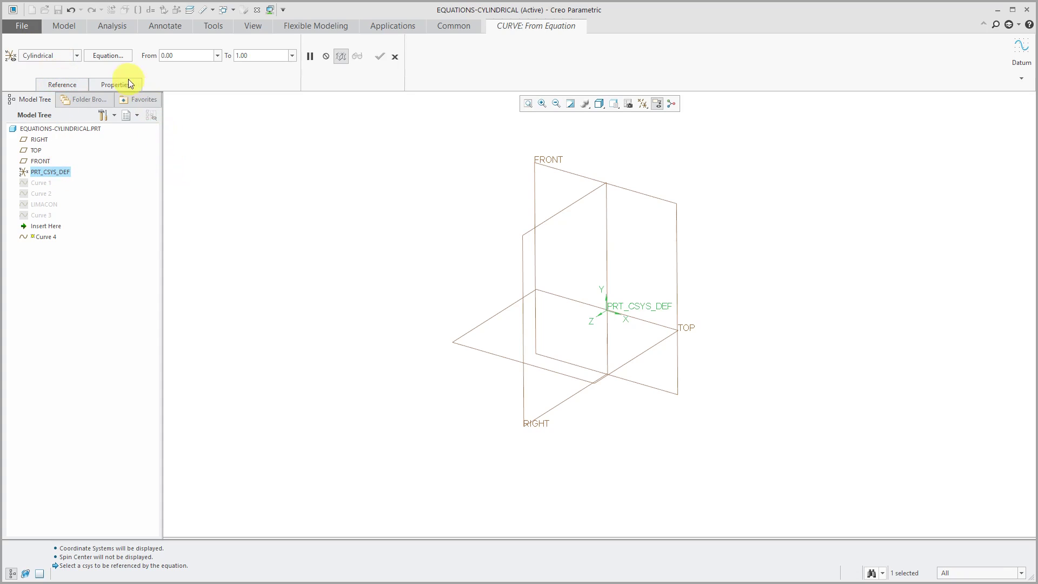
Define the variables a = 10 and b = 2 at the start of the fifth curve's equations.
click(109, 56)
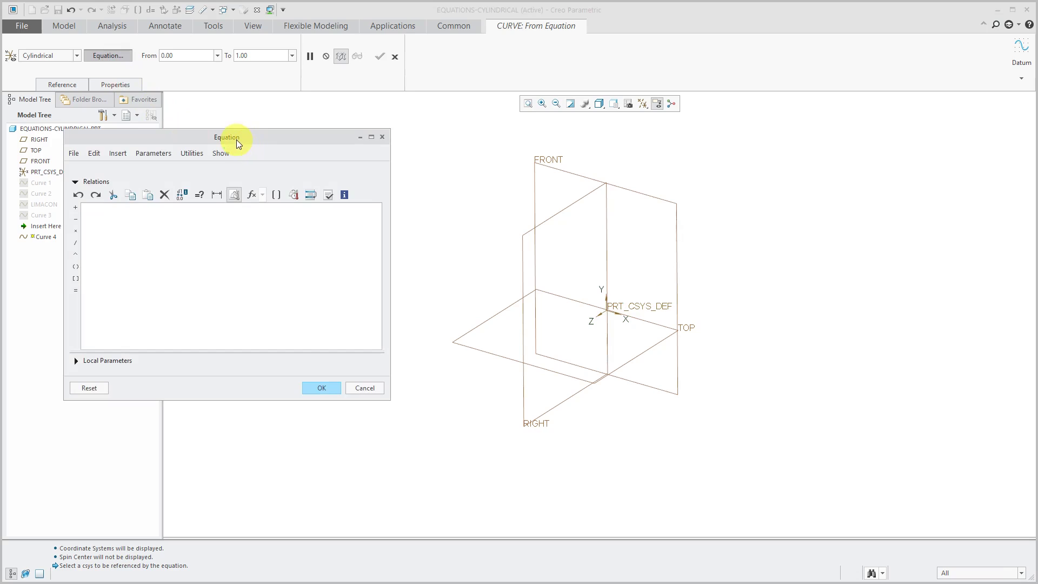
drag(365, 138, 376, 138)
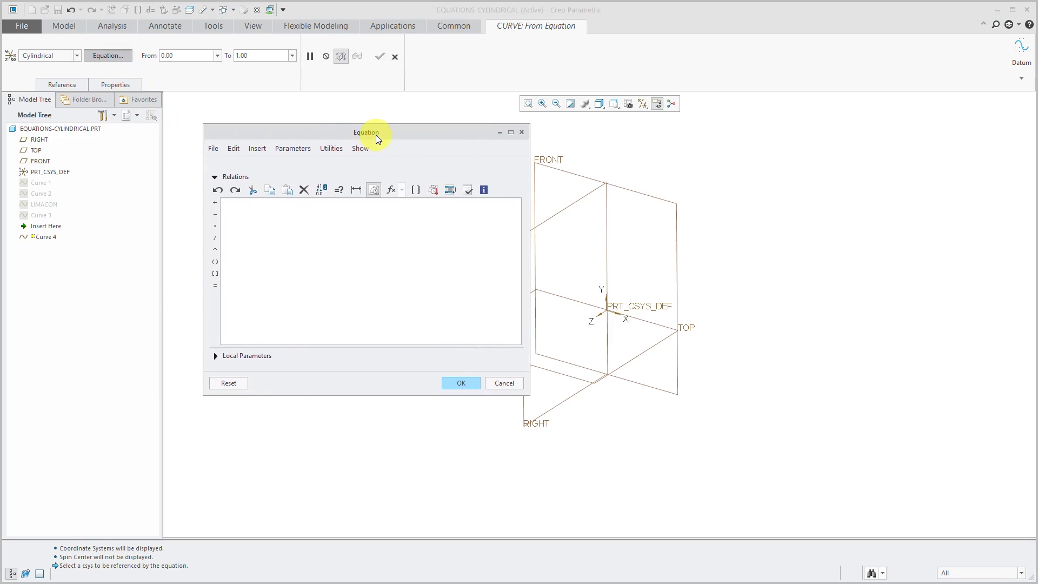
click(316, 258)
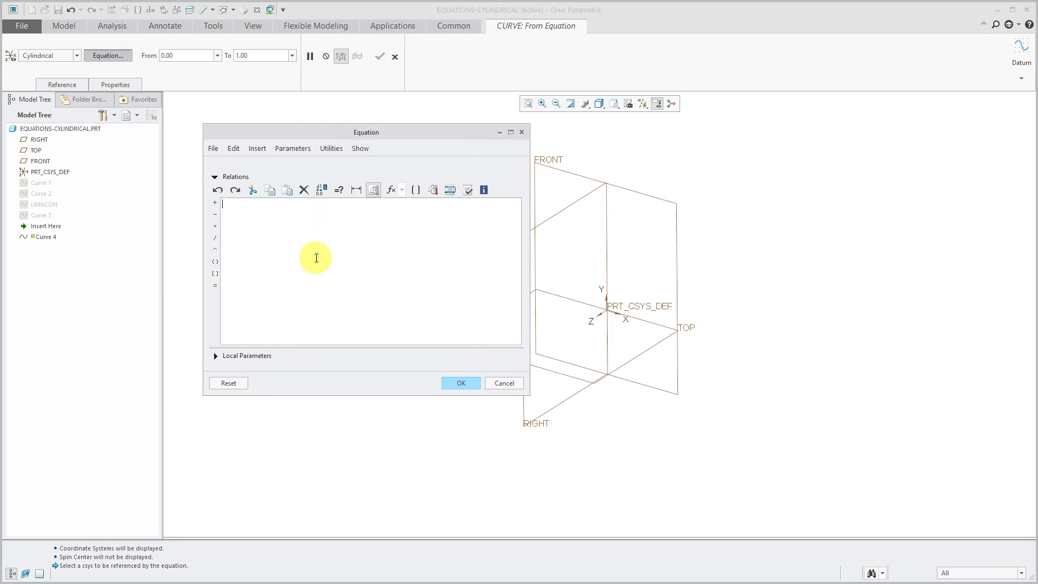
text(a)
text(b =)
text( 2)
Enter and accept the fifth curve's equations r = a + (b * t * 360 ), theta = t * 360 and z = 30.
text(+)
text((b * t * 3)
text(60 ) )
text(theta)
text( = t * 360 )
text(z)
text( = 30)
click(460, 384)
Turn off the display of coordinate systems and datum planes.
scroll(494, 424, down, 5)
scroll(592, 377, up, 5)
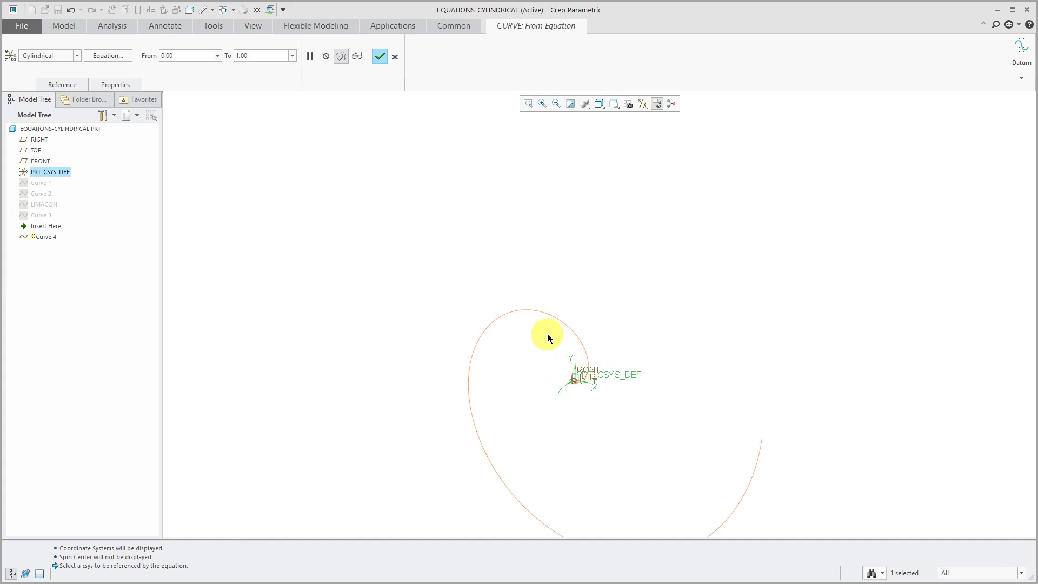
scroll(547, 334, up, 4)
scroll(598, 439, down, 3)
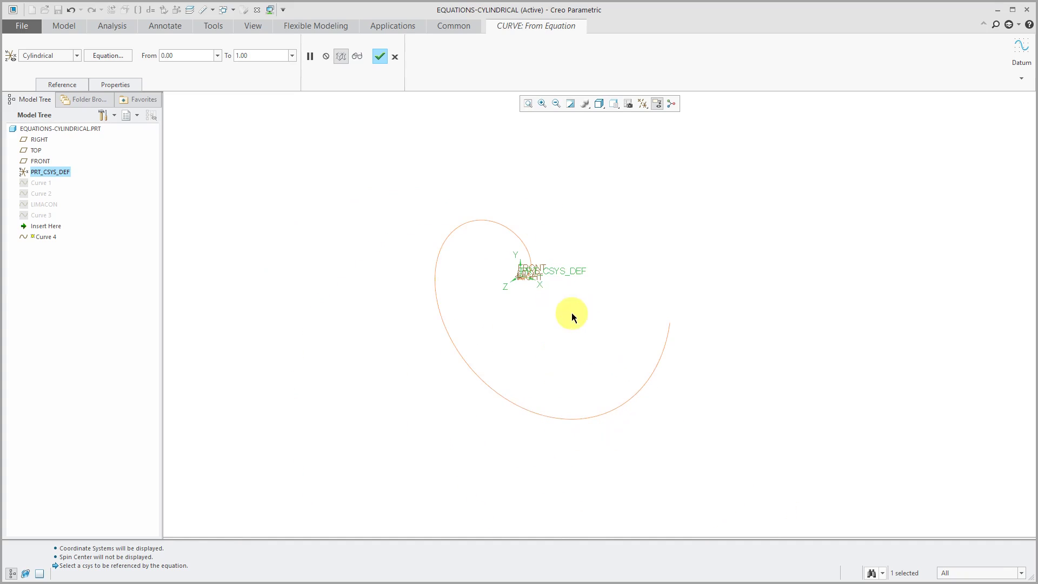
scroll(529, 273, down, 2)
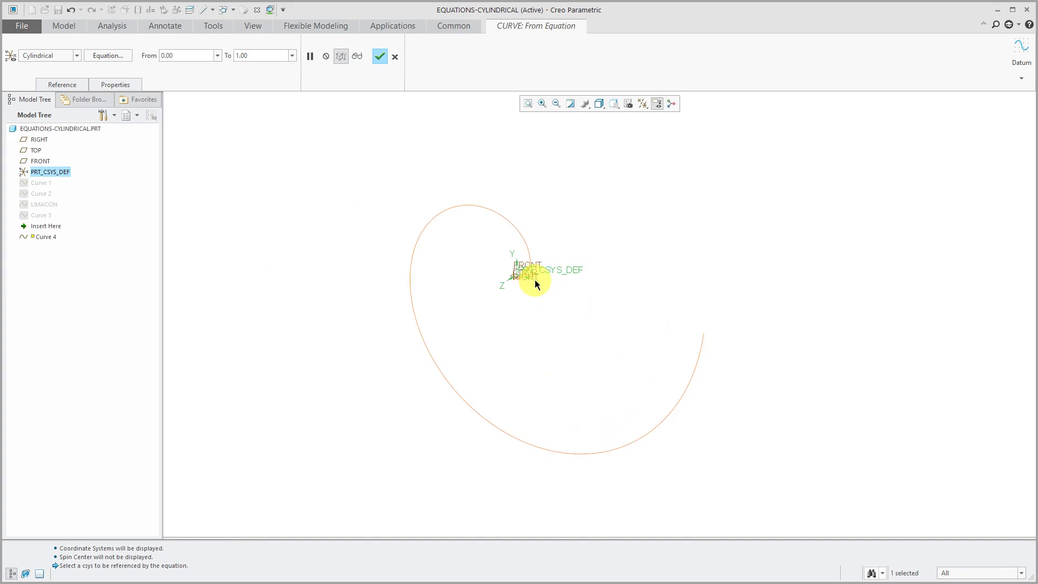
click(643, 107)
click(681, 154)
click(677, 168)
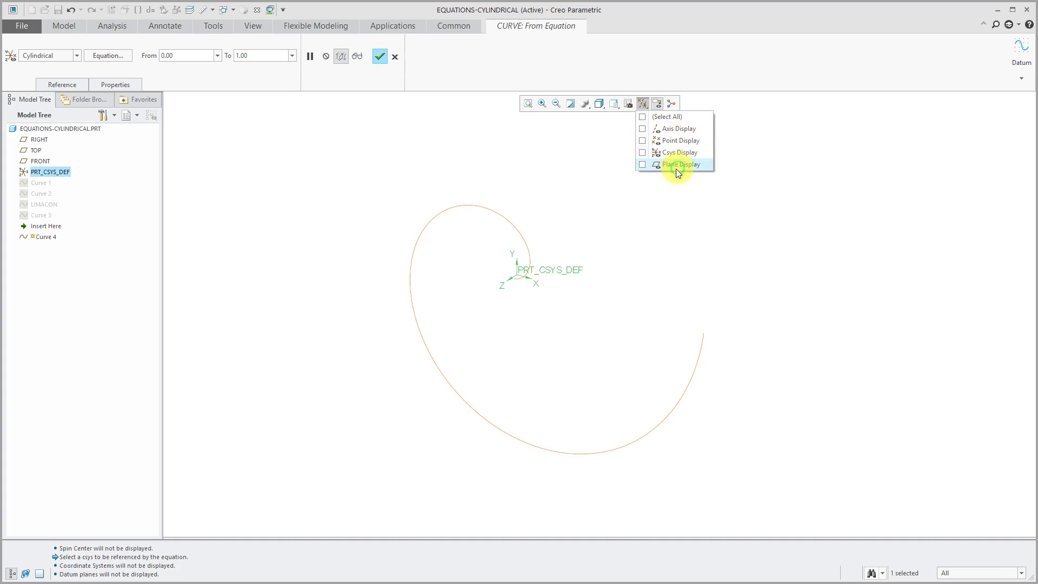
click(657, 246)
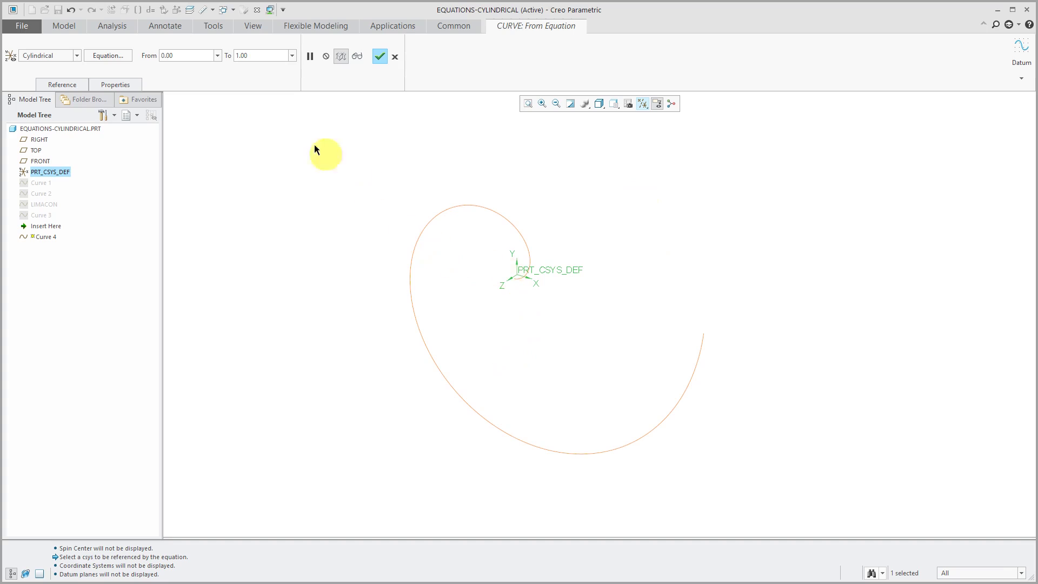
Change the fifth curve's theta equation to t * 360 * 2.
click(116, 59)
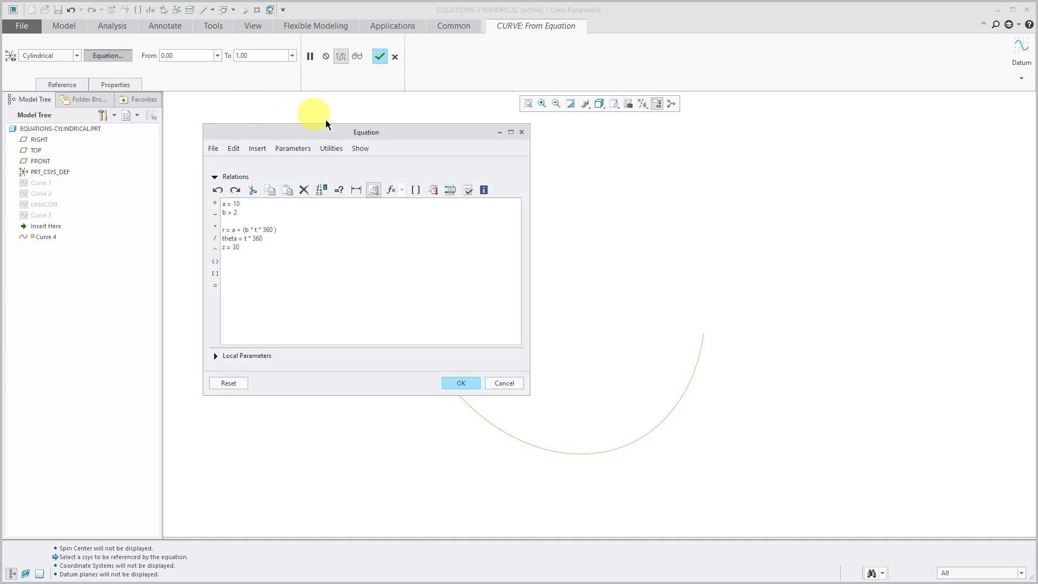
drag(316, 131, 156, 136)
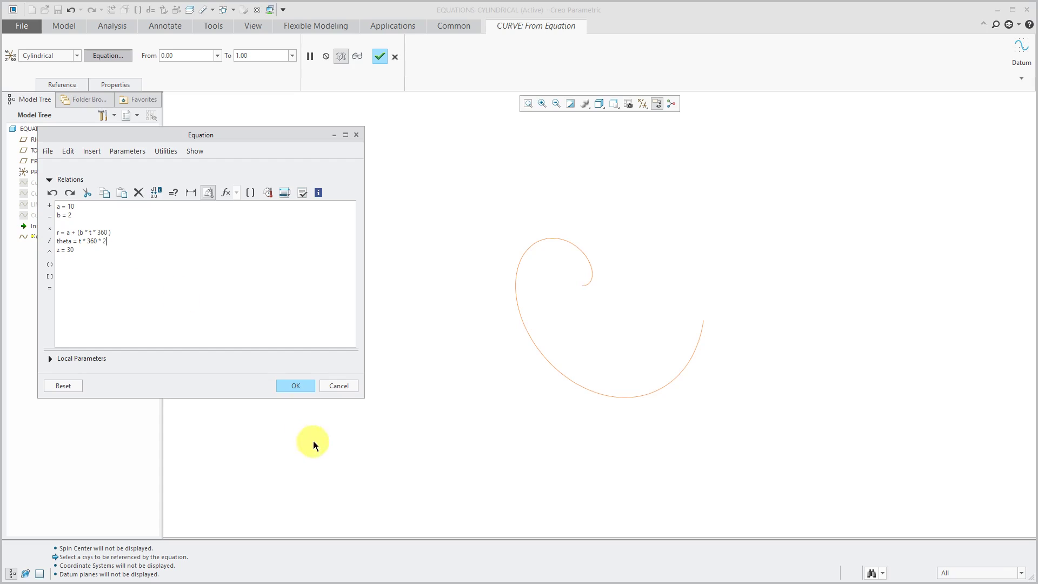
click(297, 386)
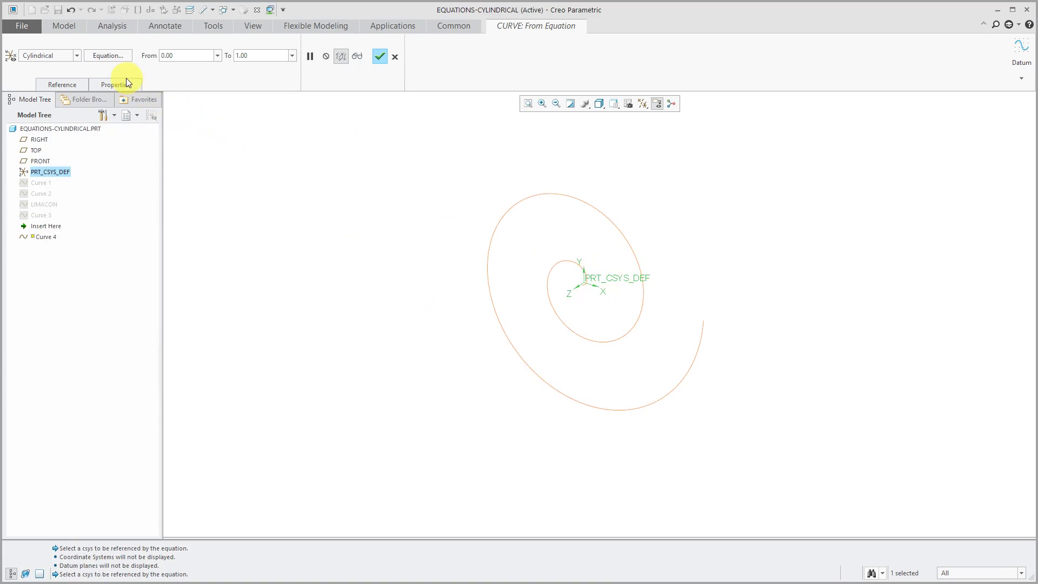
Set the fifth curve's theta equation to t * 360 * 10 for a ten-turn spiral.
click(109, 55)
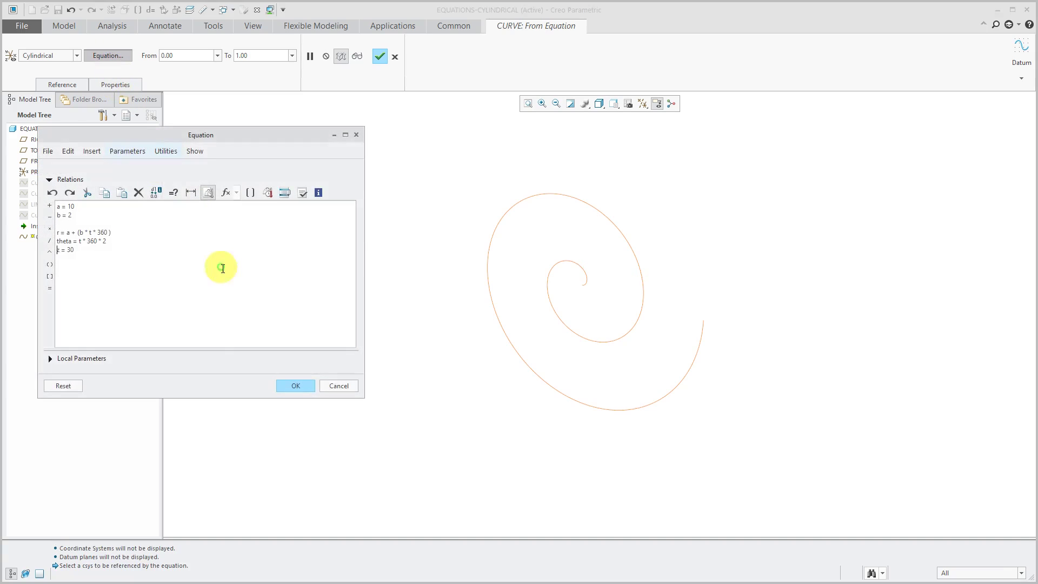
click(125, 245)
key(BackSpace)
text(10)
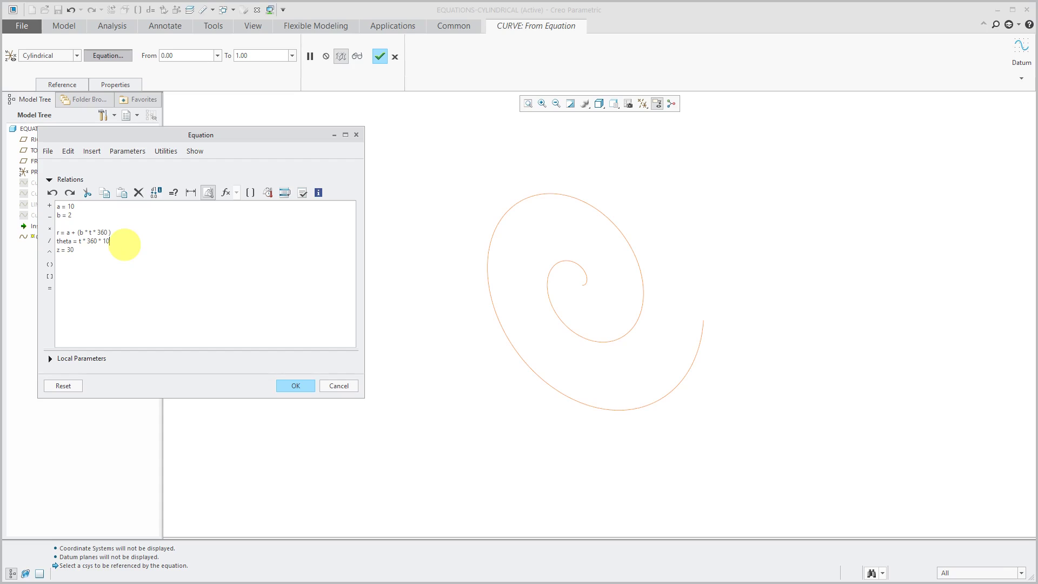
click(296, 385)
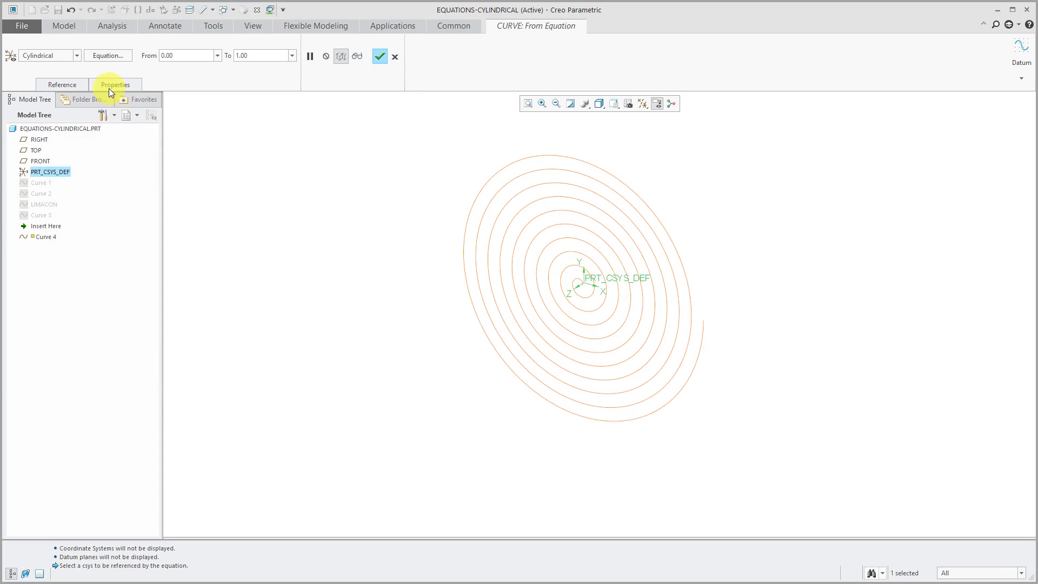
Make the spiral rise along Z by changing its z equation to 30 + (t * 300 ).
click(111, 55)
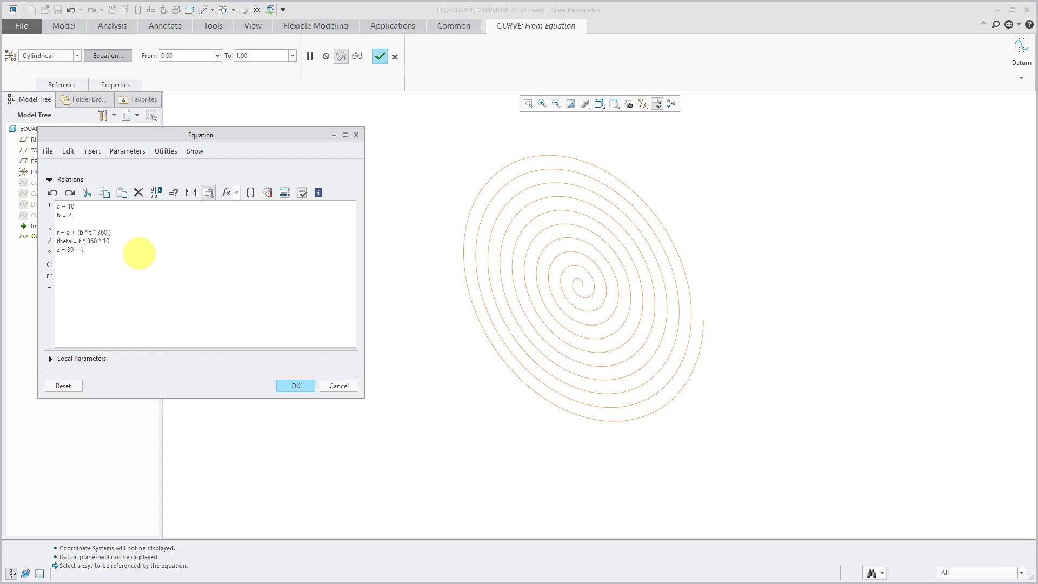
text(* 10)
click(296, 386)
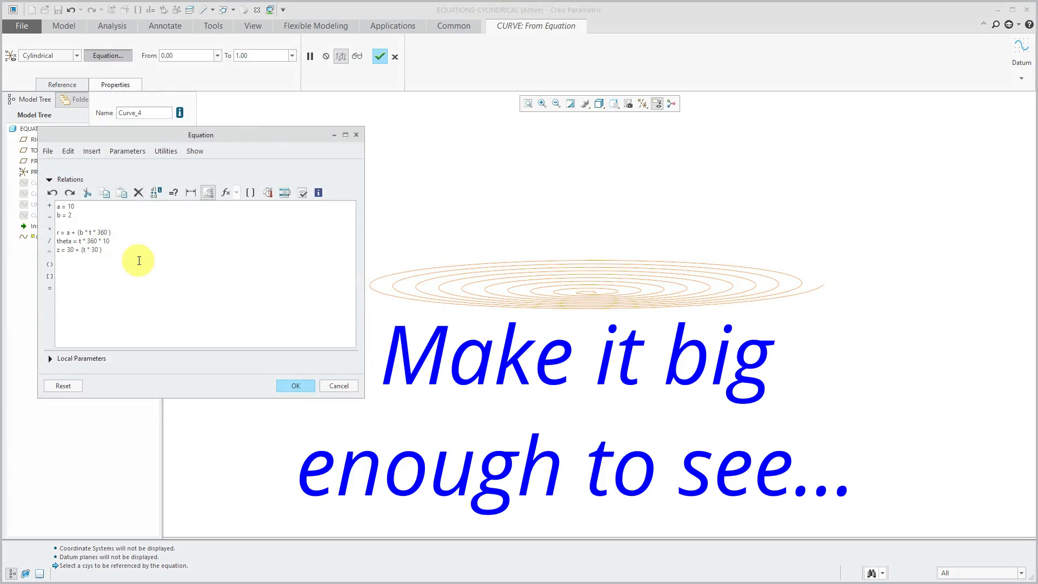
text(0)
click(307, 387)
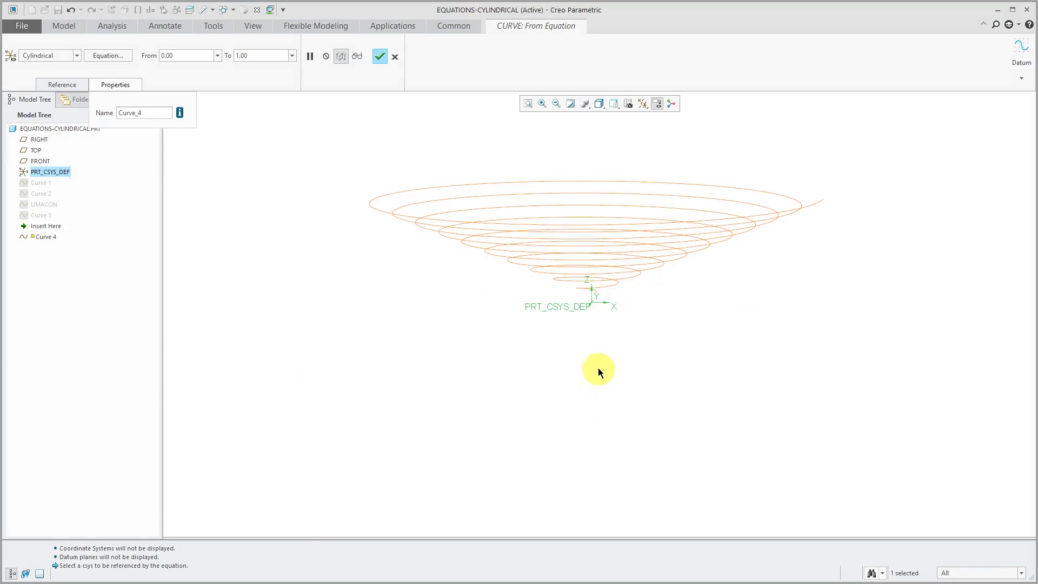
middle_drag(599, 372, 508, 354)
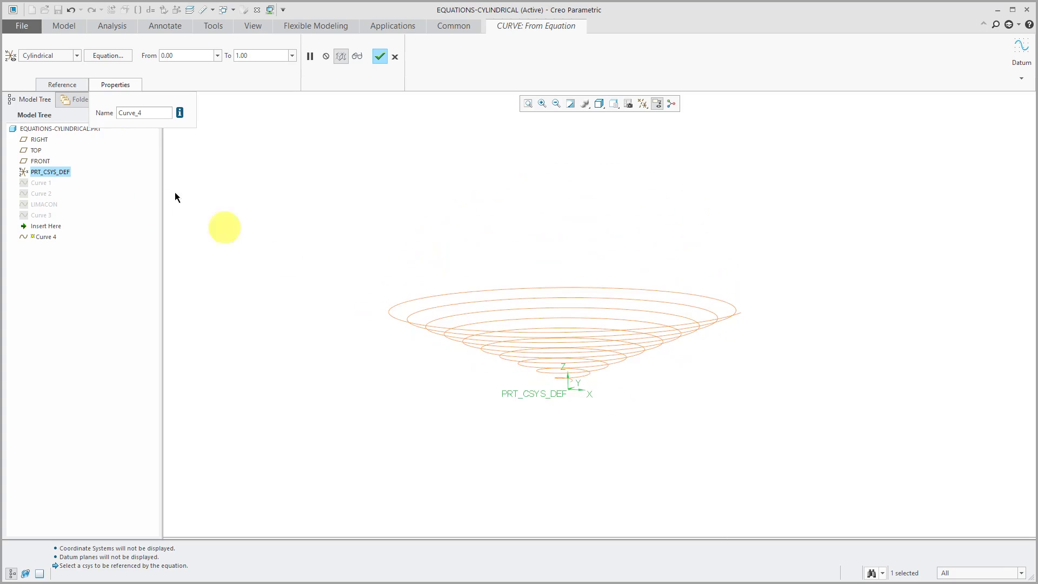
Stretch the spiral along Z by changing its z equation to 30 + (t * 1000 ), and complete the curve.
click(111, 55)
click(93, 250)
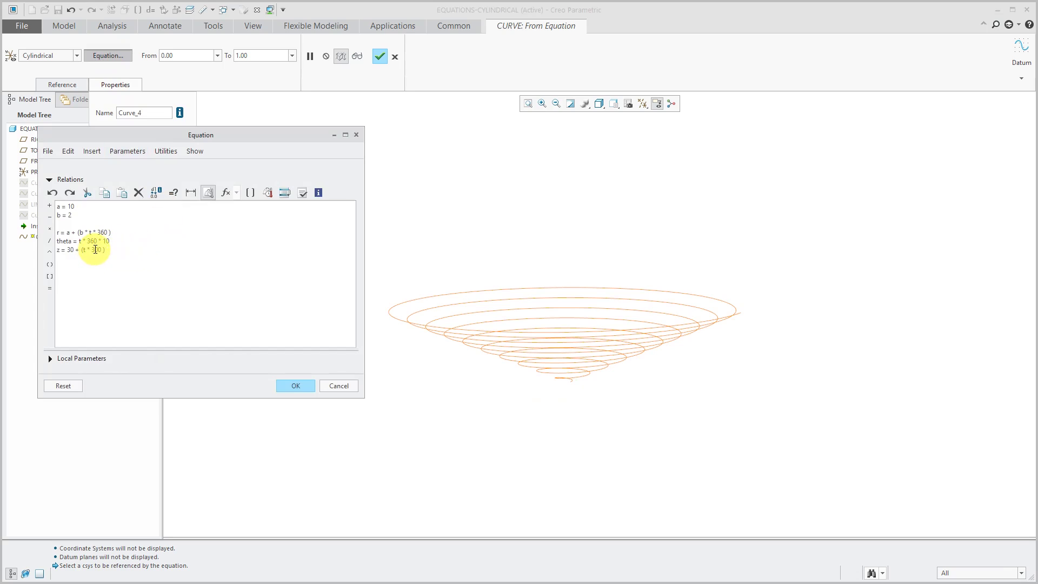
key(BackSpace)
text(10)
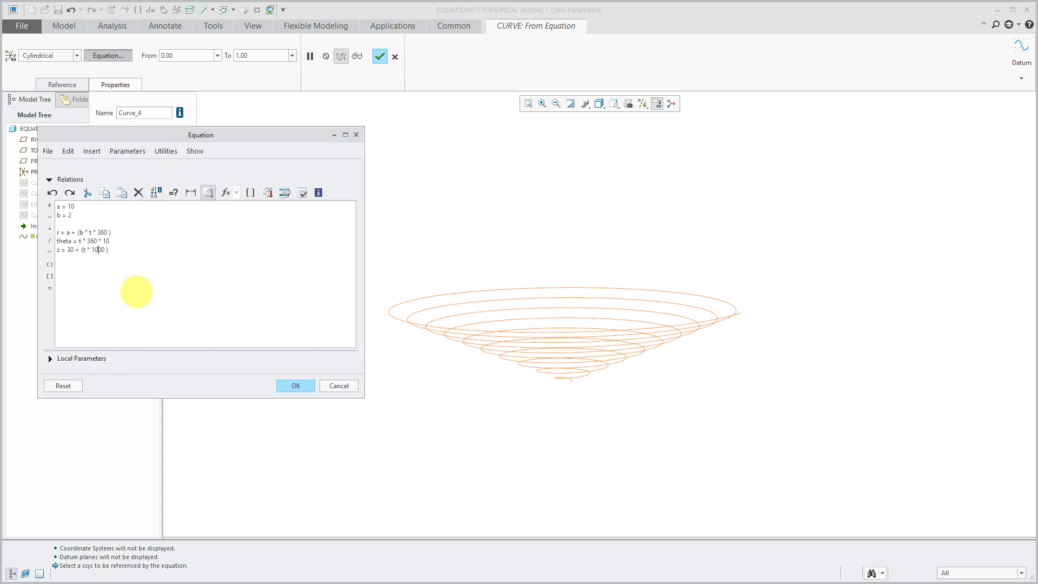
click(295, 385)
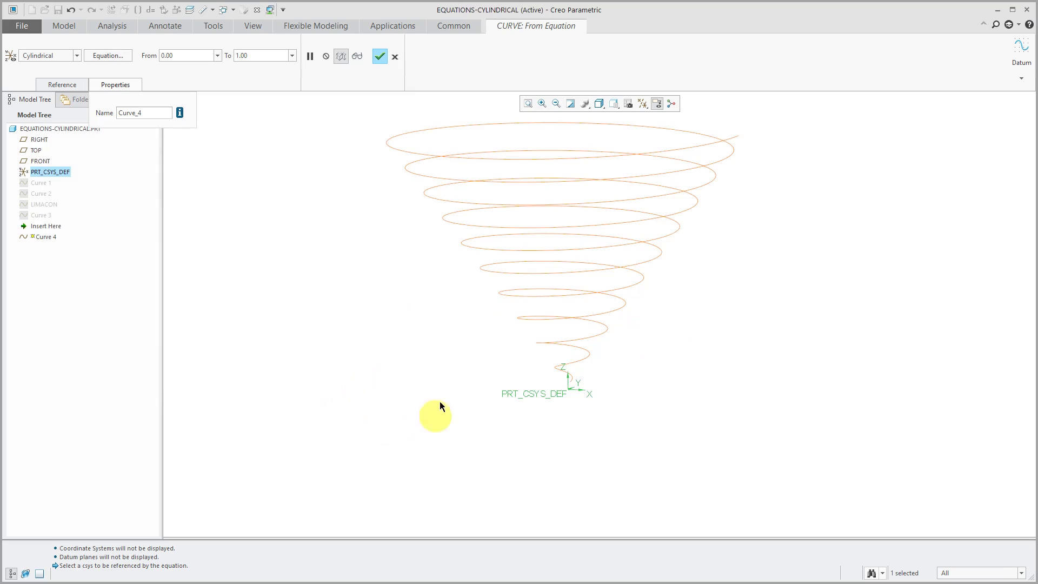
scroll(459, 384, down, 3)
scroll(488, 365, up, 1)
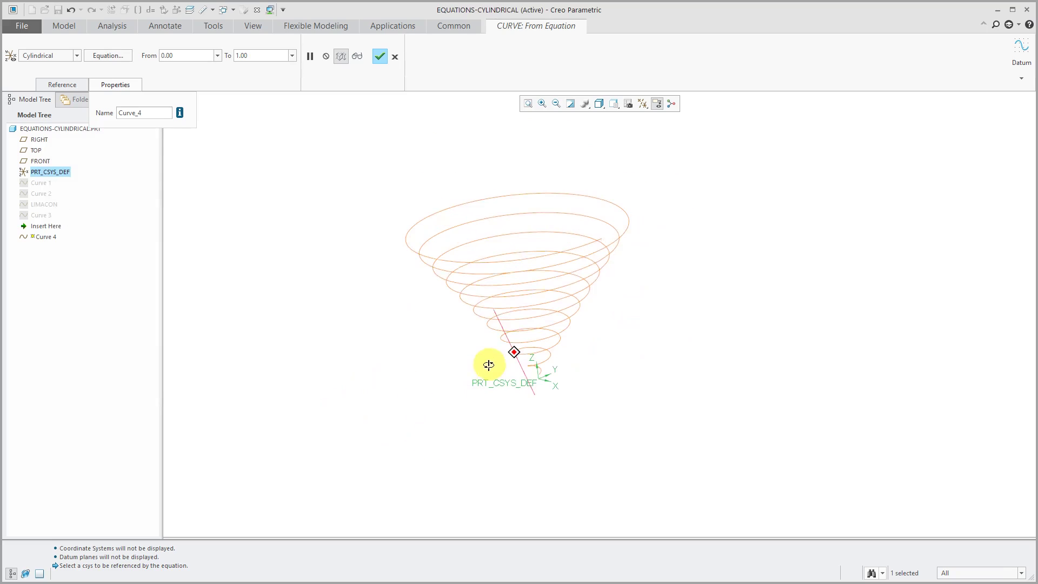
click(380, 56)
Start a sweep along the conical spiral and sketch a circular section about 50 in diameter, centred on the trajectory's start point.
scroll(491, 376, up, 5)
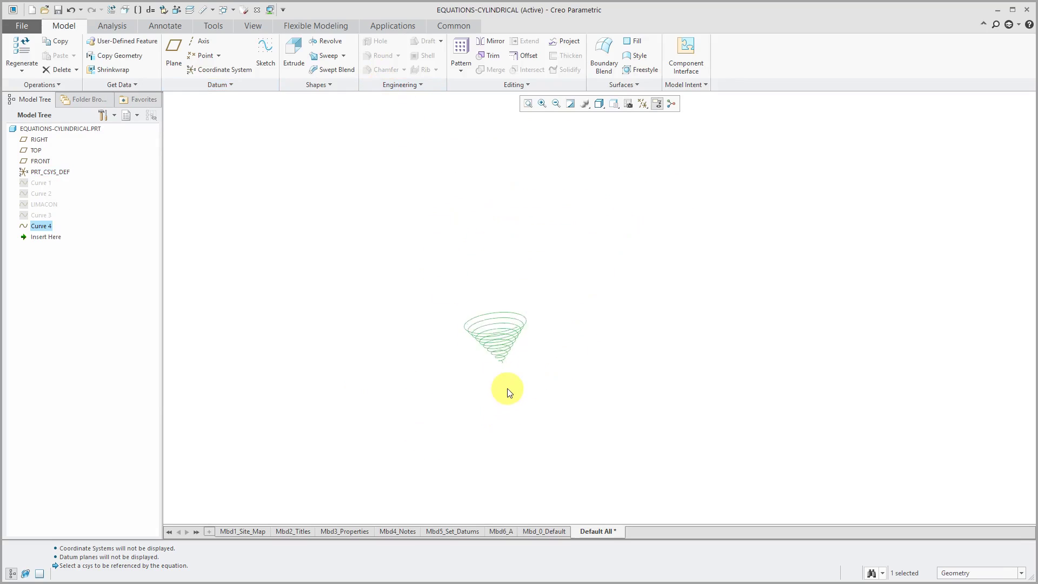
scroll(484, 361, up, 2)
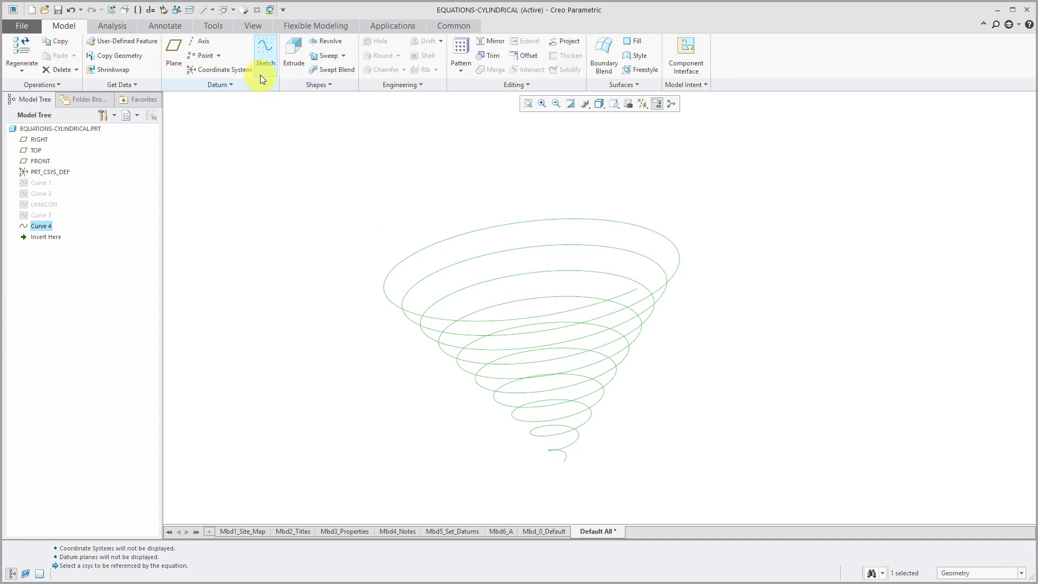
click(324, 56)
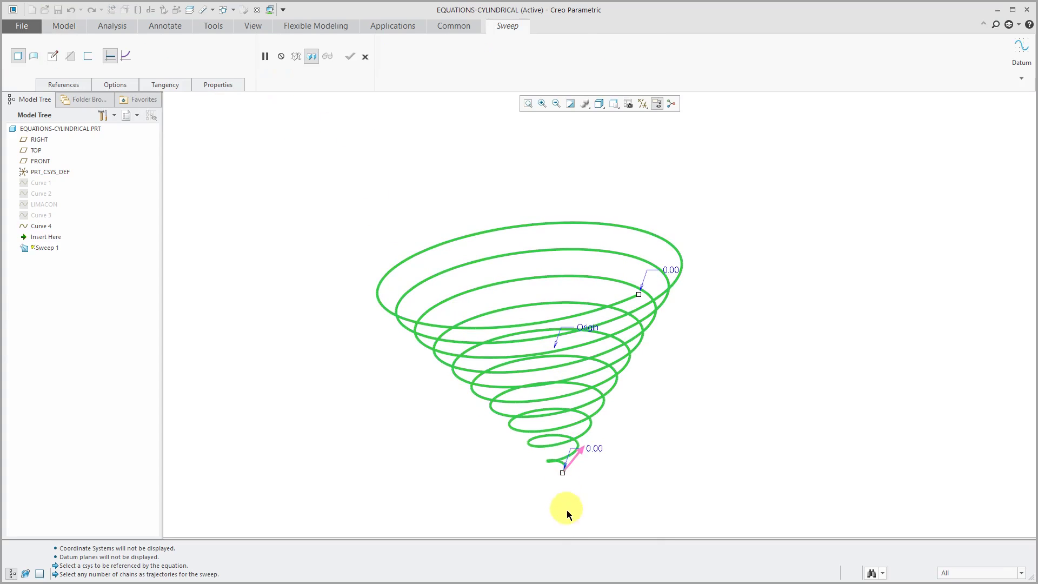
scroll(562, 500, up, 4)
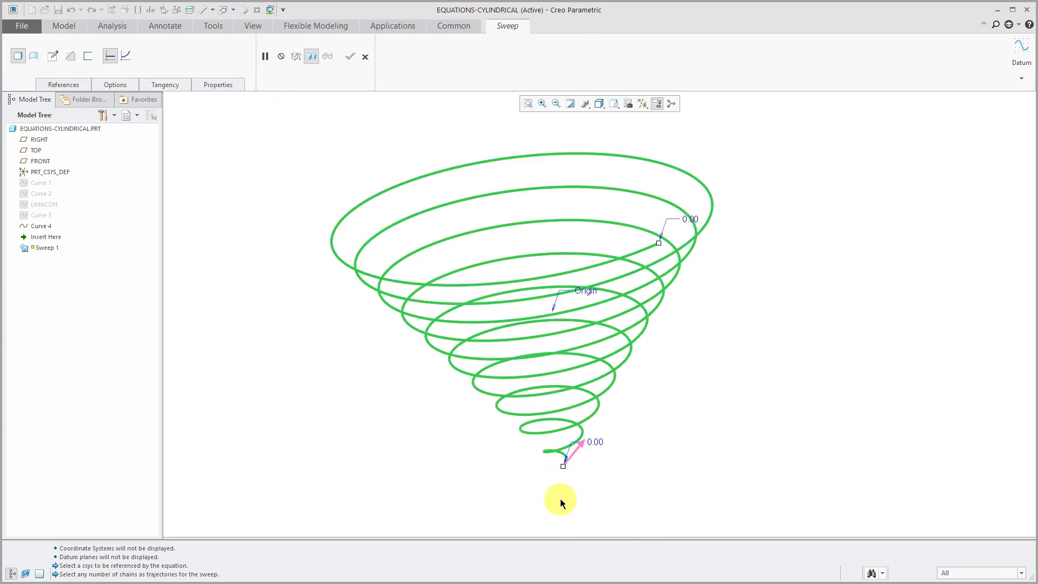
click(52, 55)
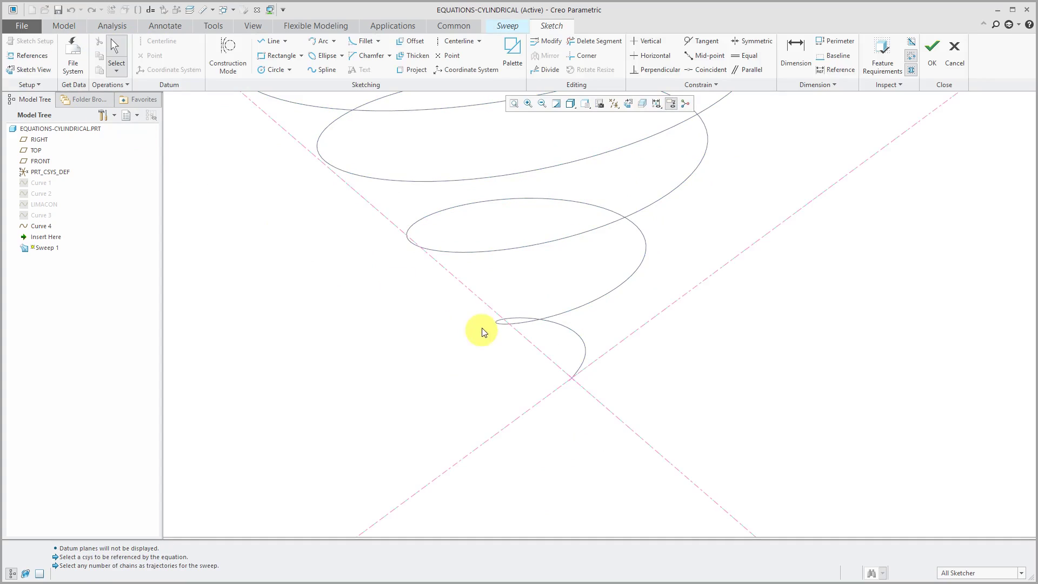
click(273, 70)
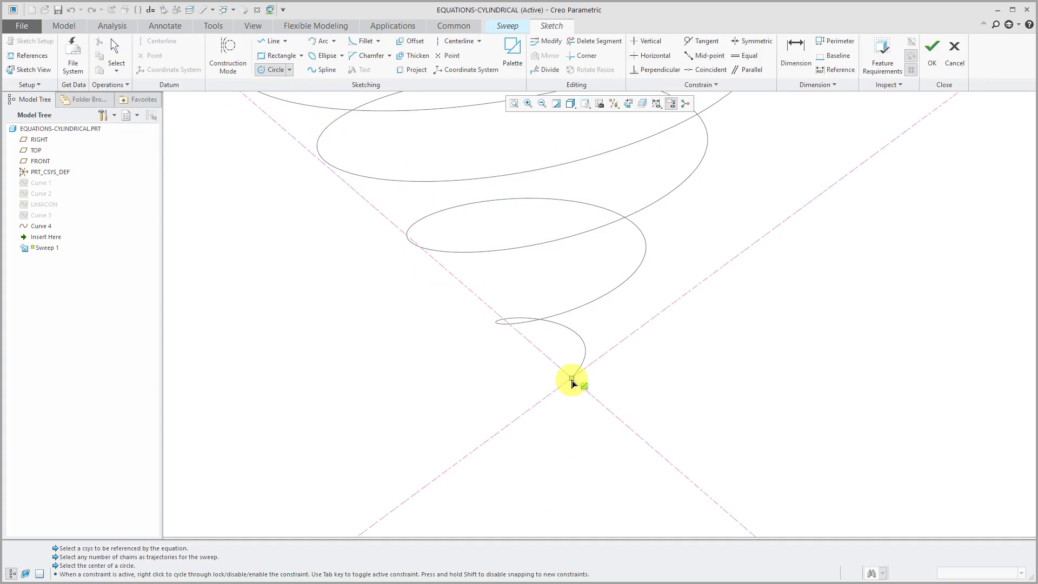
click(572, 378)
click(580, 398)
middle_click(579, 380)
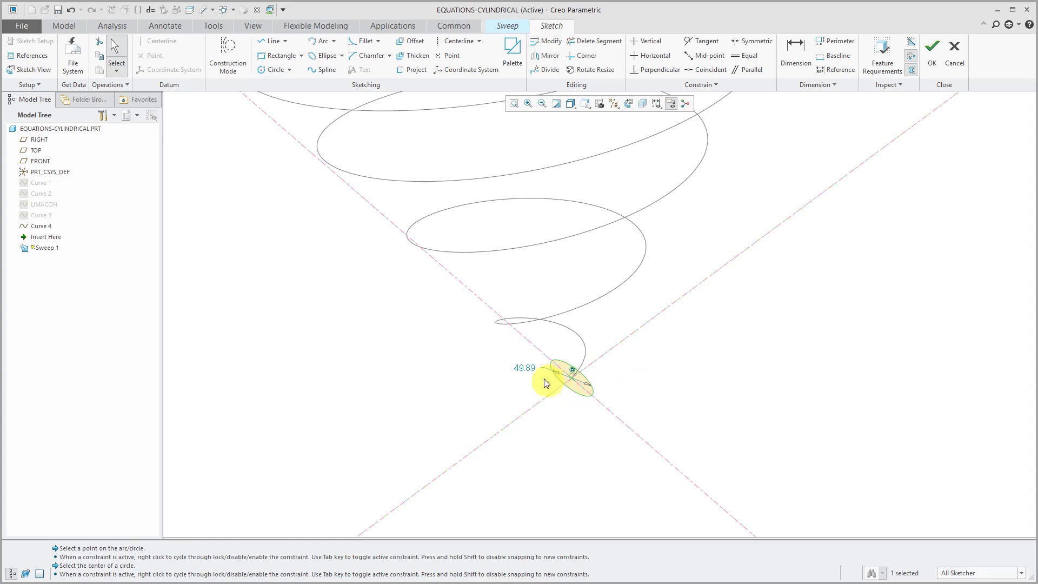
Set the section circle's diameter to 20, finish the sketch and complete the sweep along the spiral.
double_click(528, 366)
text(20)
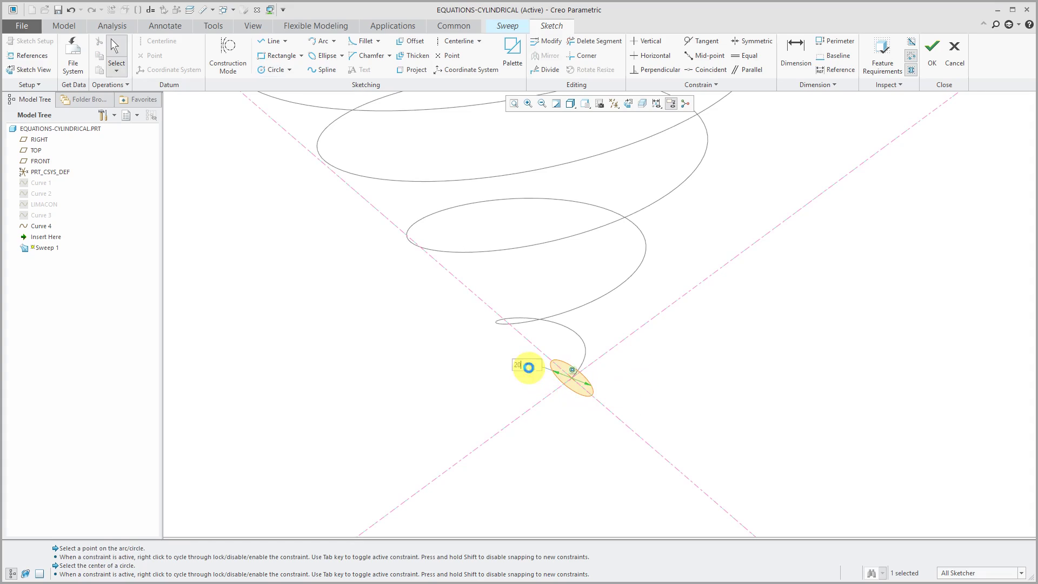
key(Return)
click(932, 50)
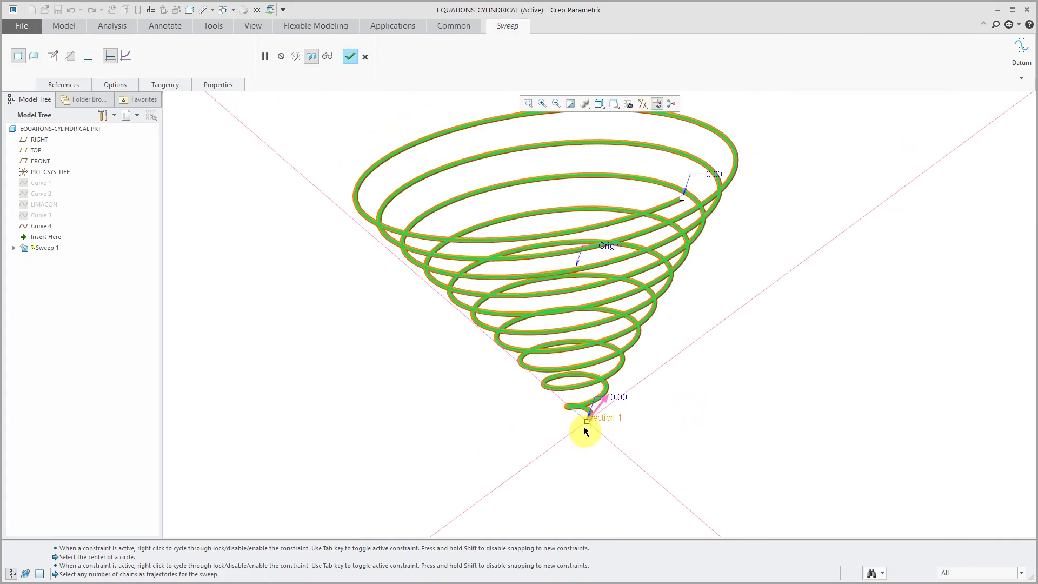
click(349, 57)
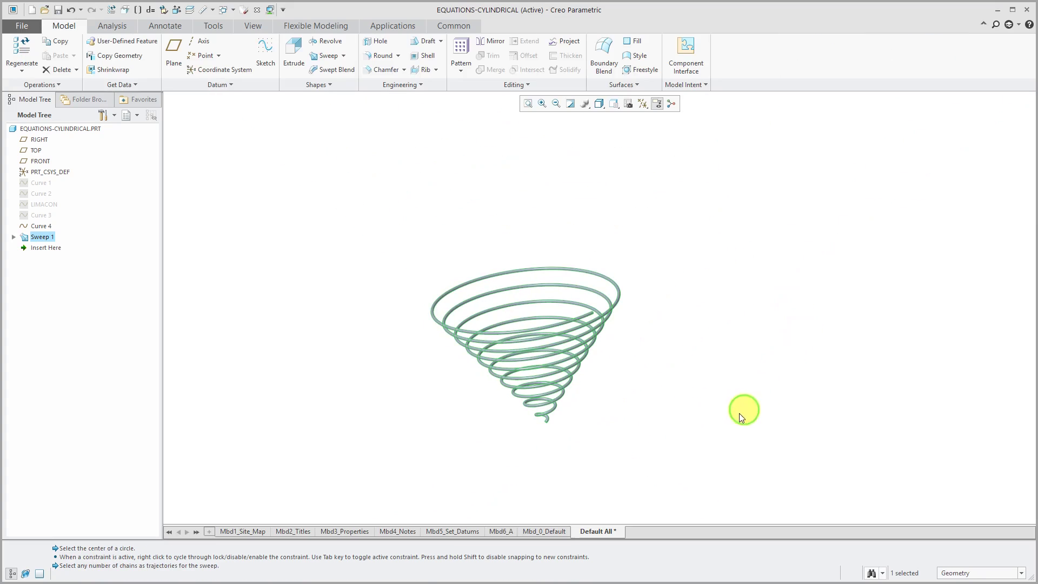